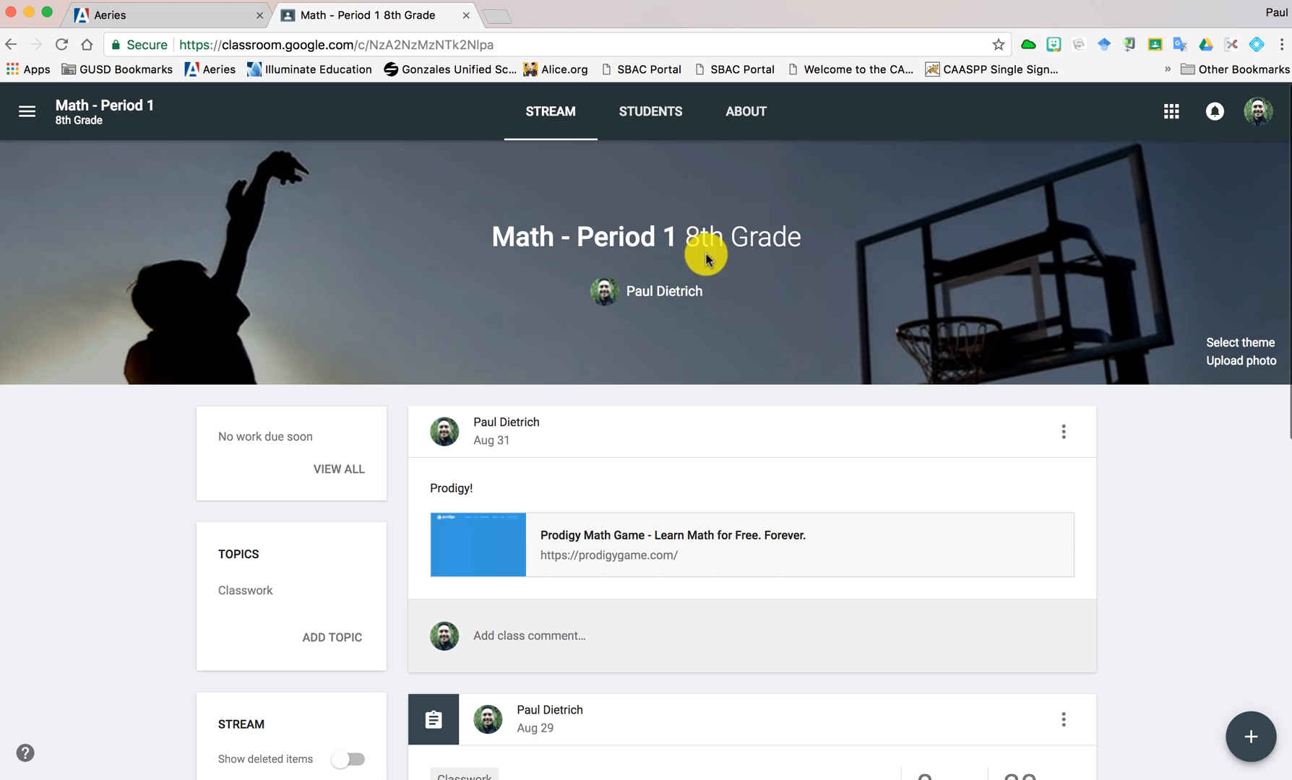
# - Create and assign an assignment titled "My Test Assignment" for all students in Math - Period 1
pyautogui.scroll(-3, 701, 501)
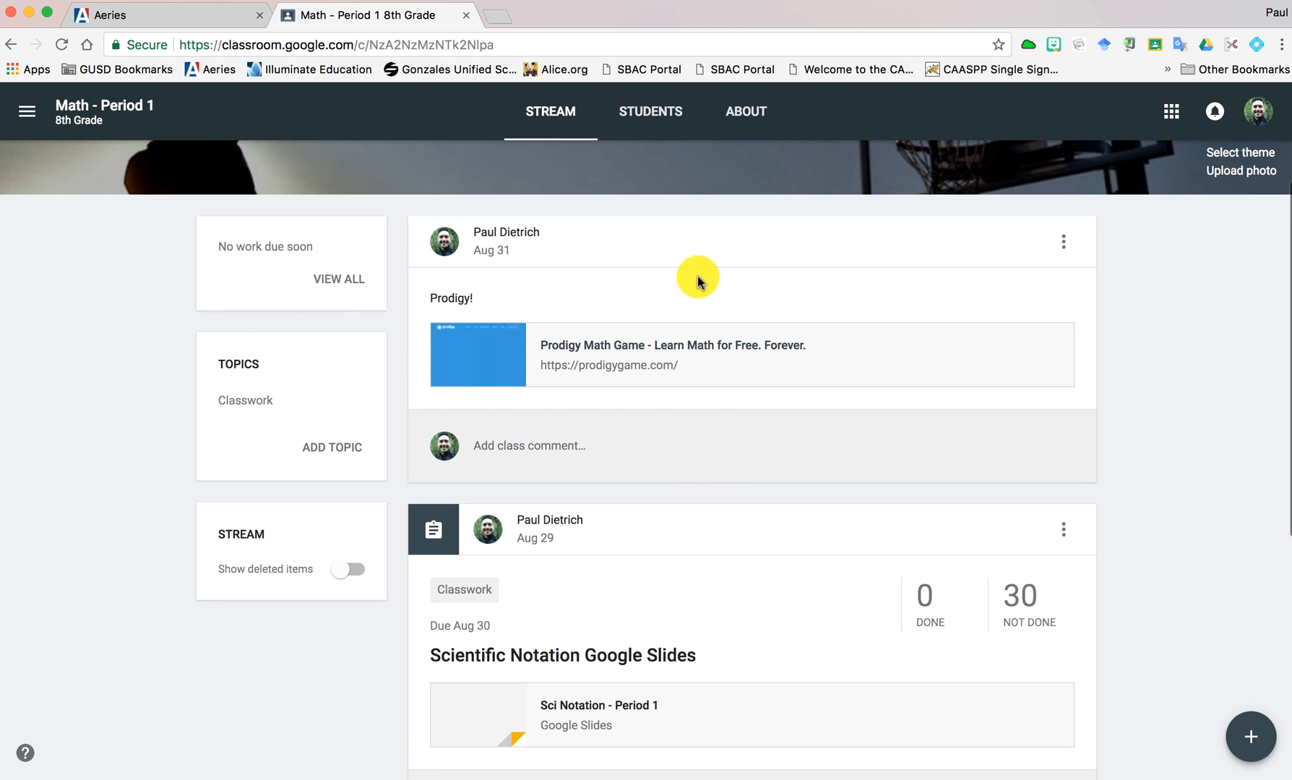
pyautogui.moveTo(1246, 735)
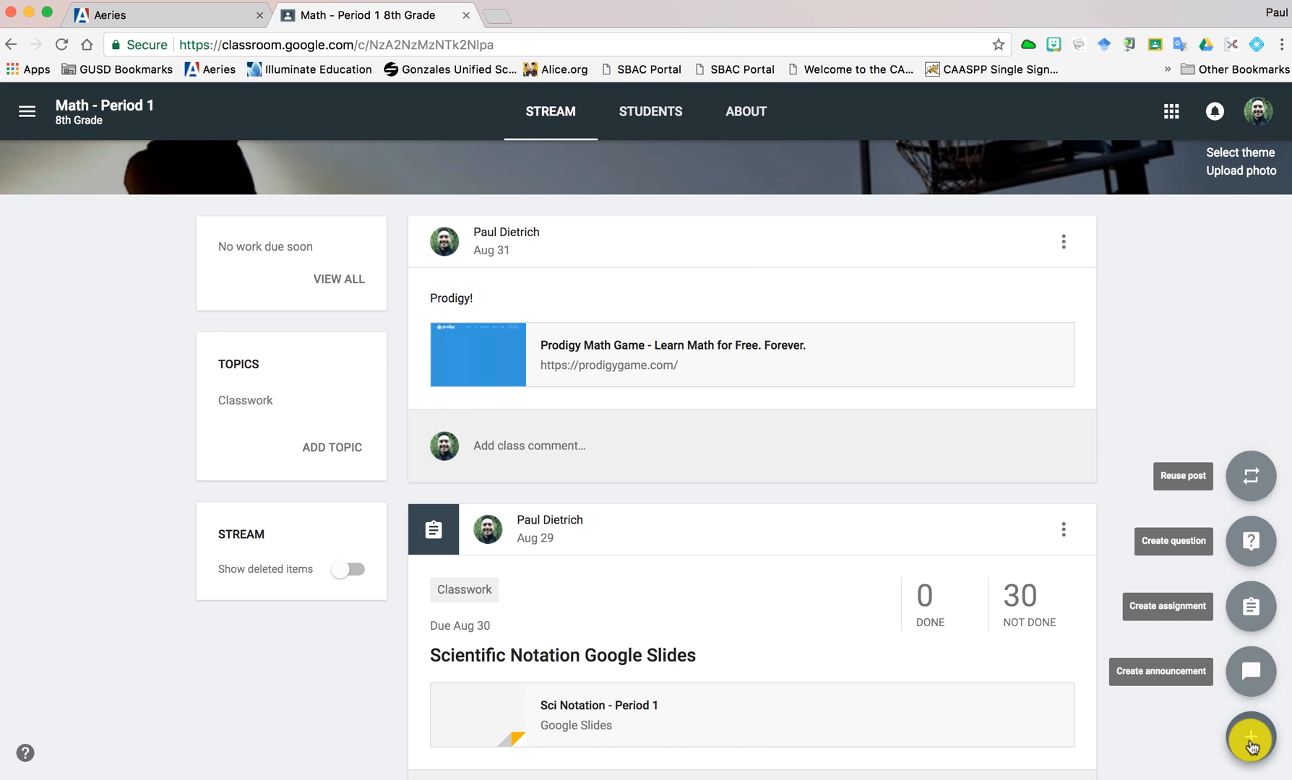
pyautogui.click(1243, 607)
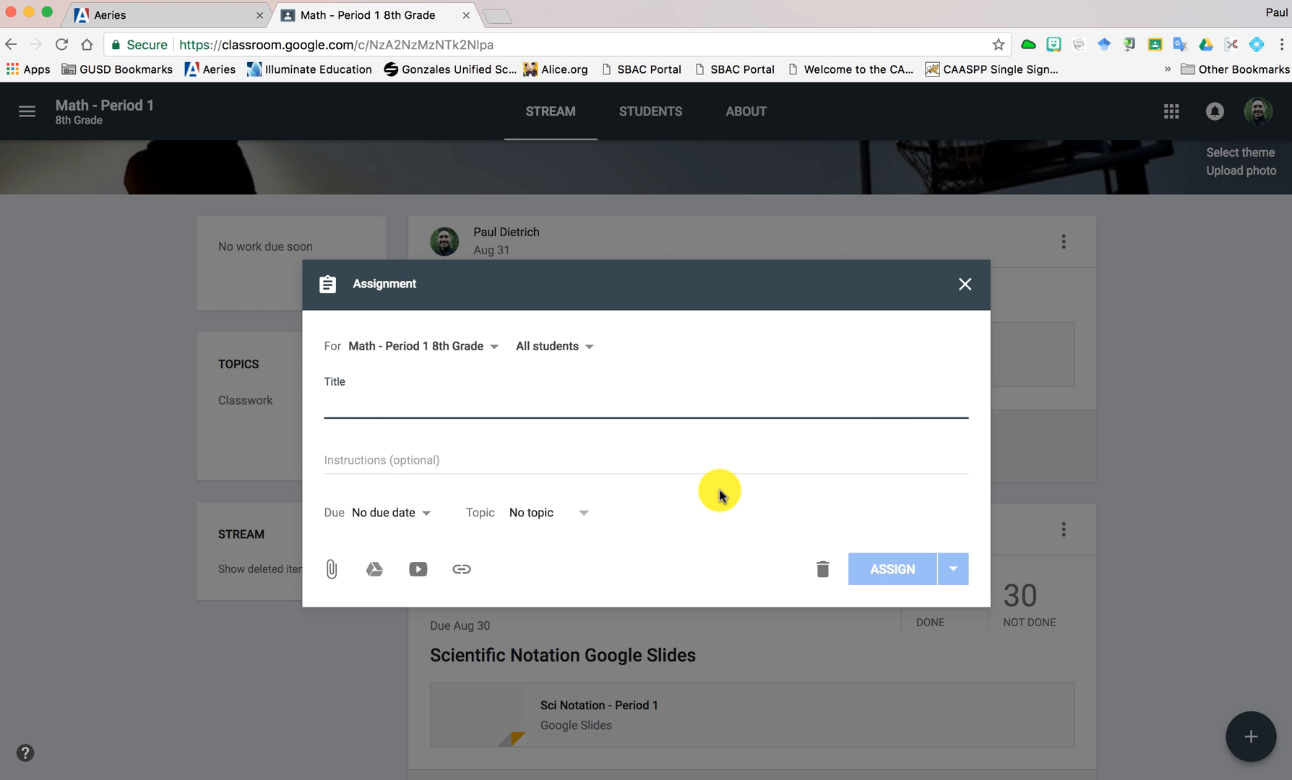
pyautogui.write('My Test Assignment')
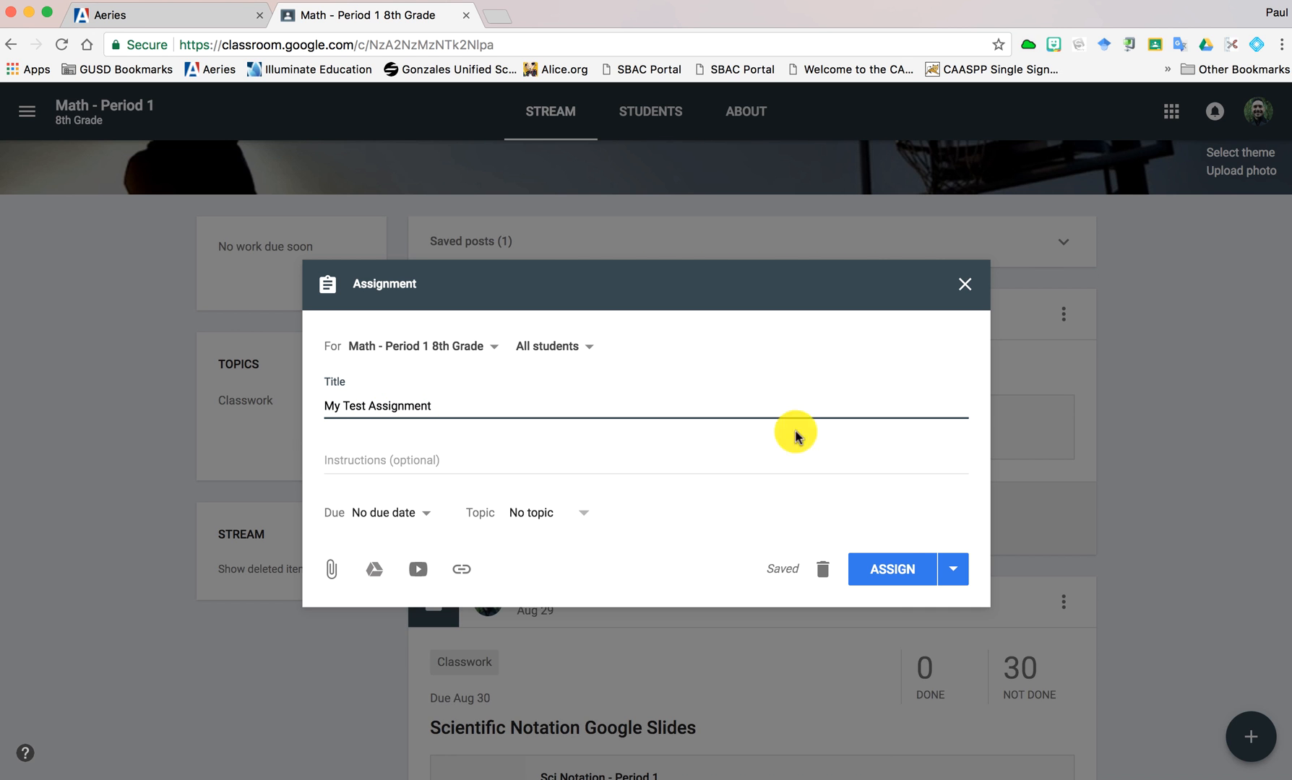
pyautogui.click(896, 561)
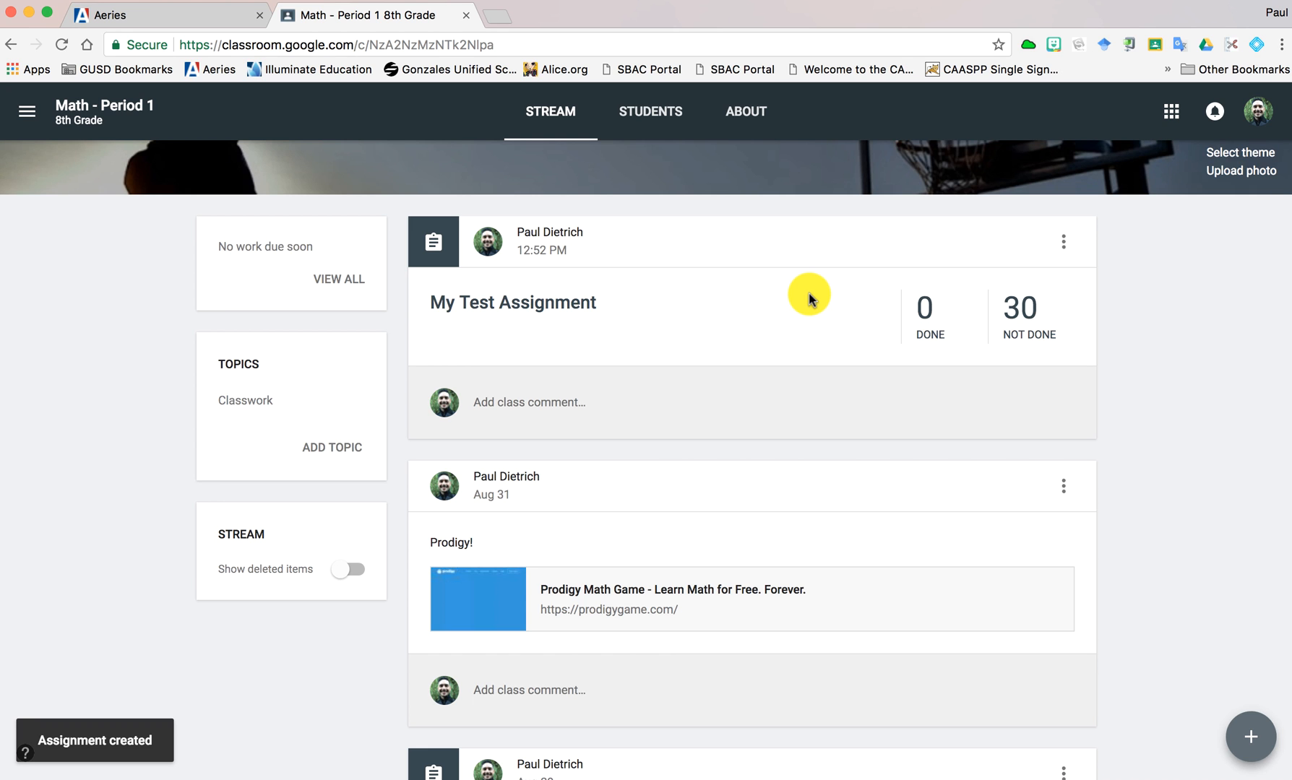
# - Open the student work for My Test Assignment and update its point value to 2 points
pyautogui.click(926, 311)
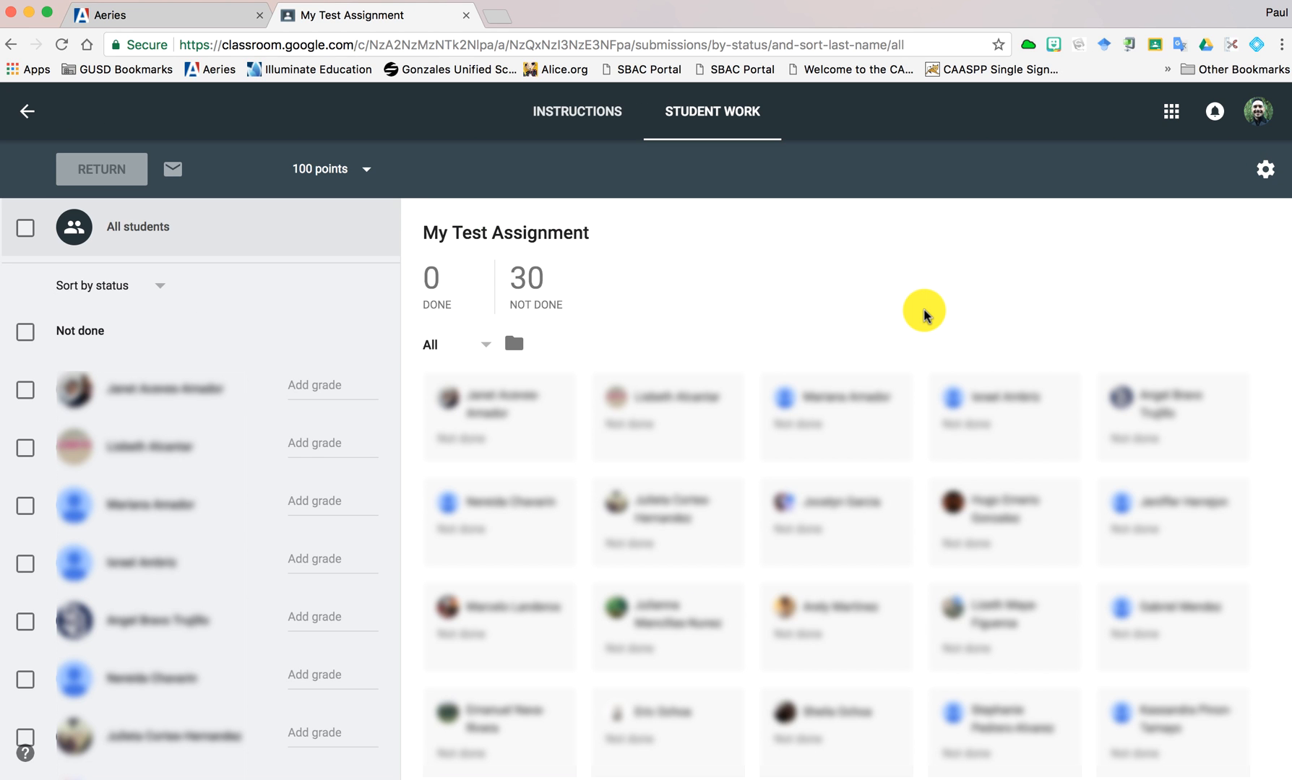
pyautogui.click(300, 170)
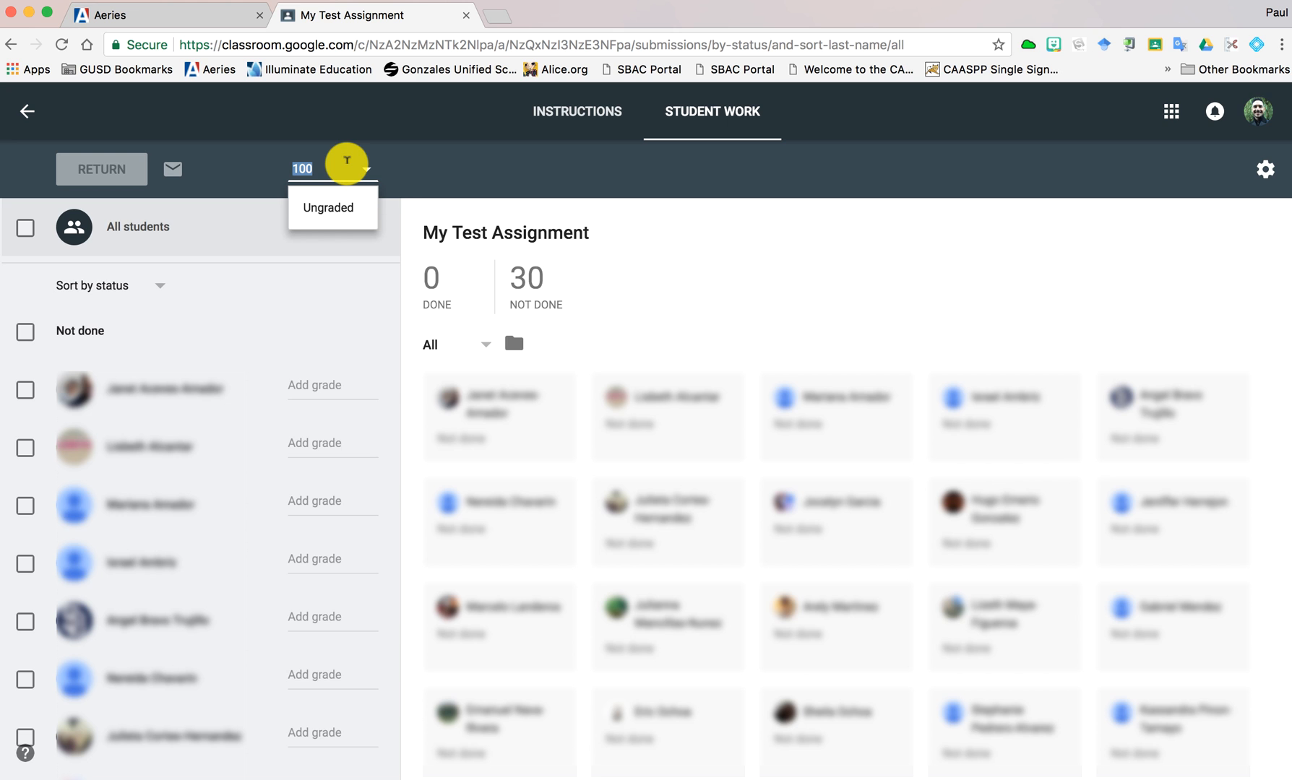
pyautogui.write('2')
pyautogui.press('Return')
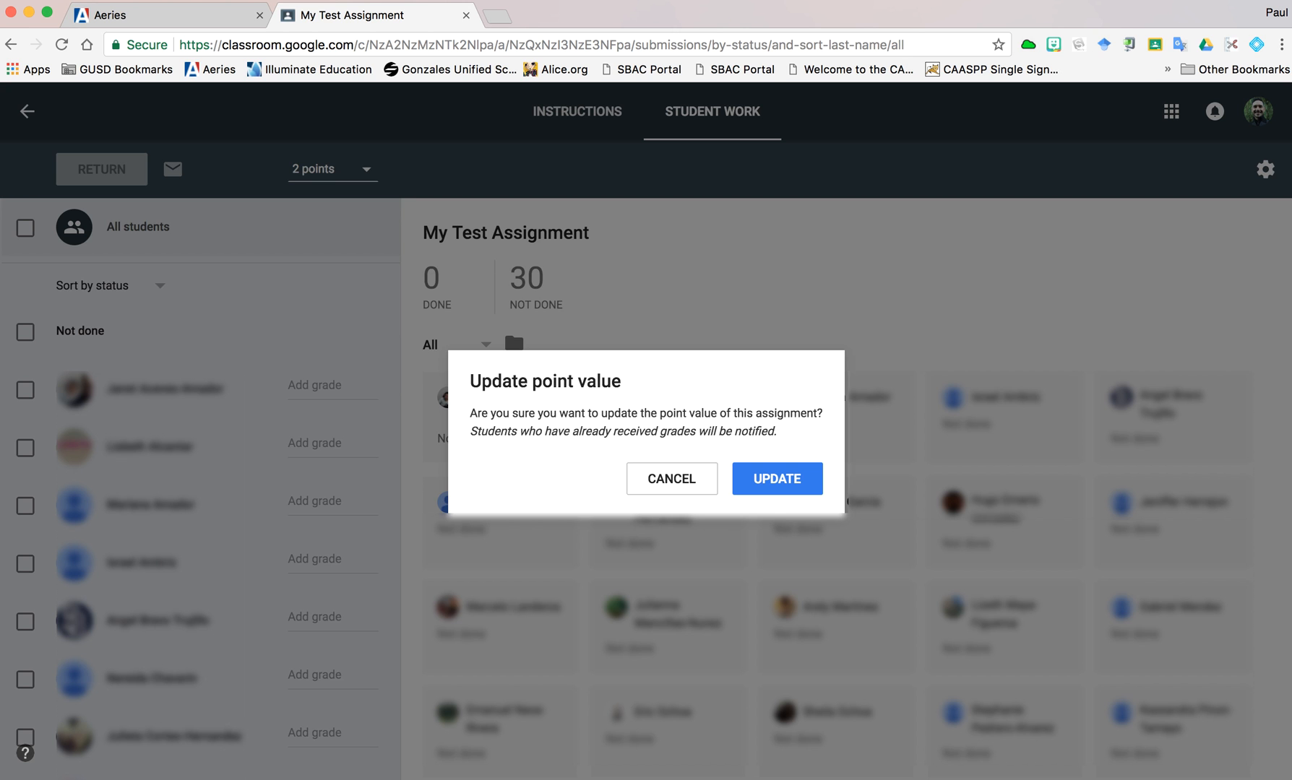
pyautogui.click(759, 479)
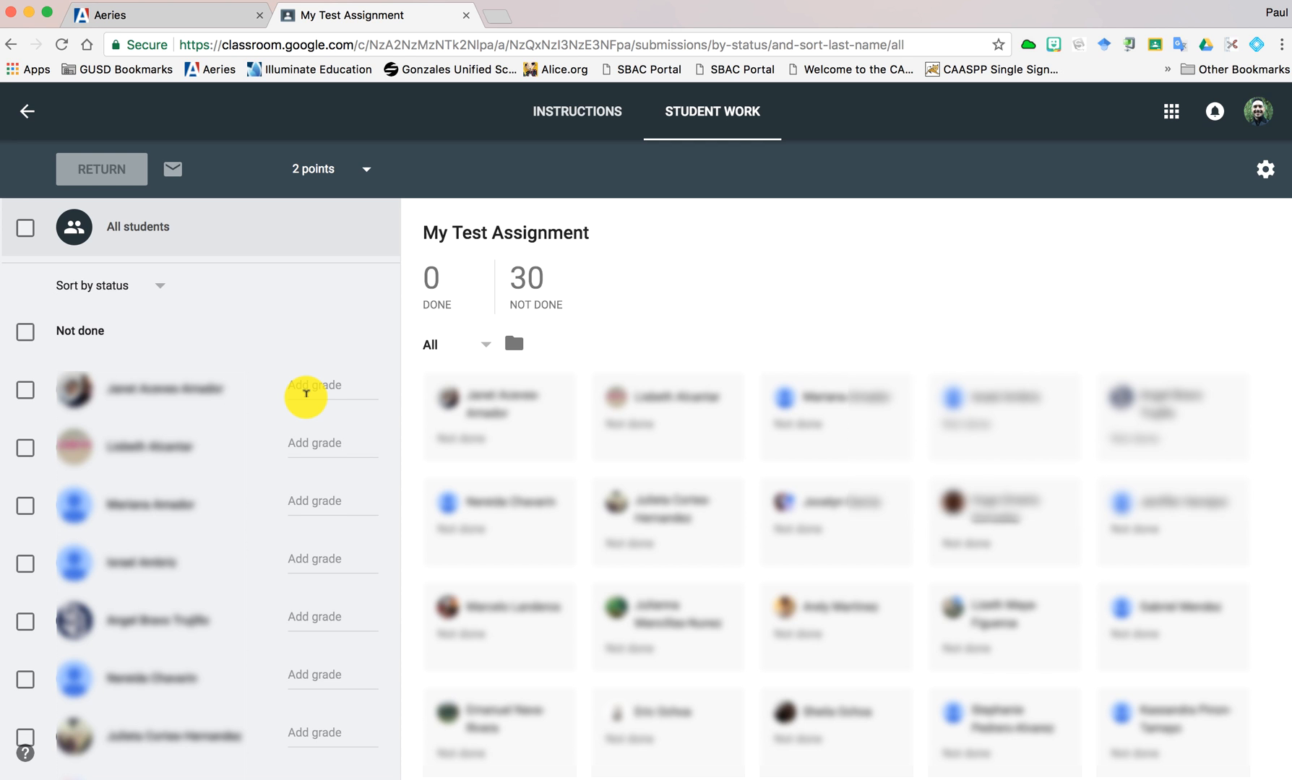
# - Grade the first eleven listed students 2, 1, 2, 1, 0, 2, 1, 0, 2, 1 and 2, in that order
pyautogui.scroll(-3, 306, 394)
pyautogui.scroll(2, 306, 394)
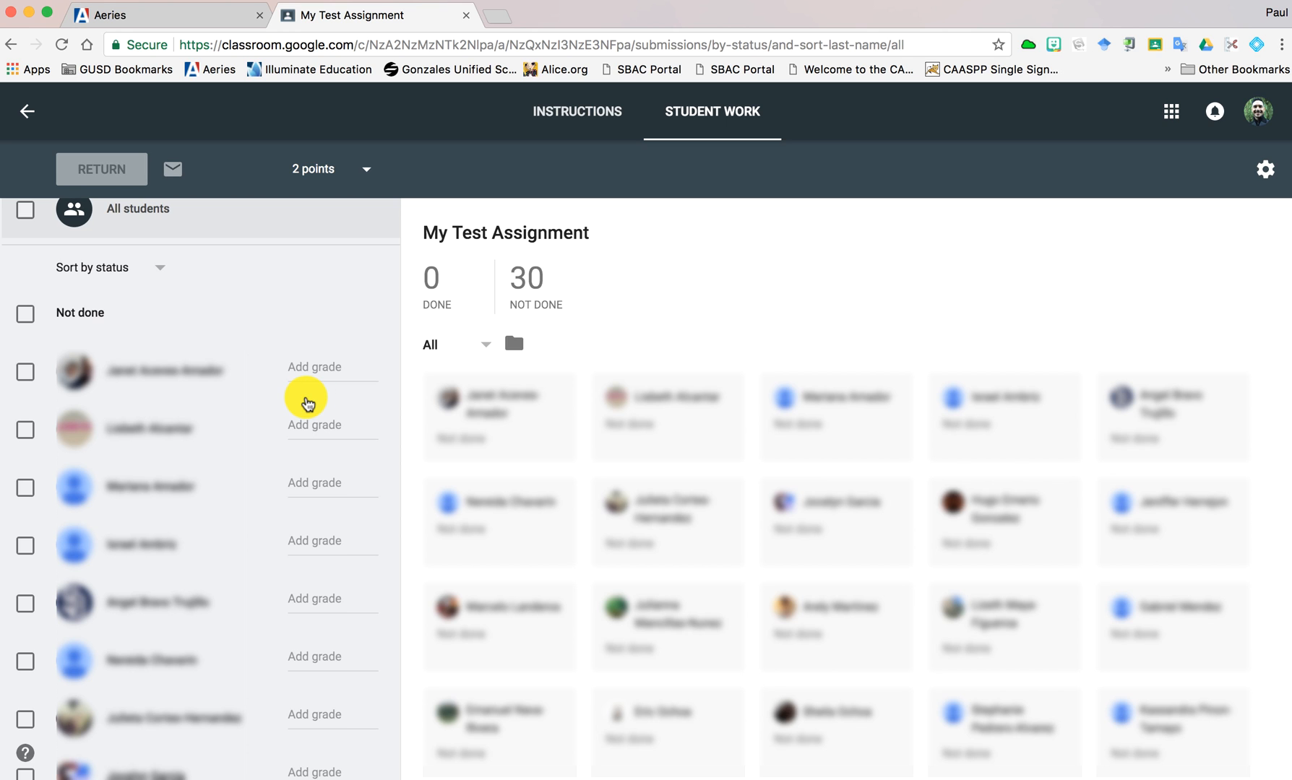
pyautogui.click(313, 364)
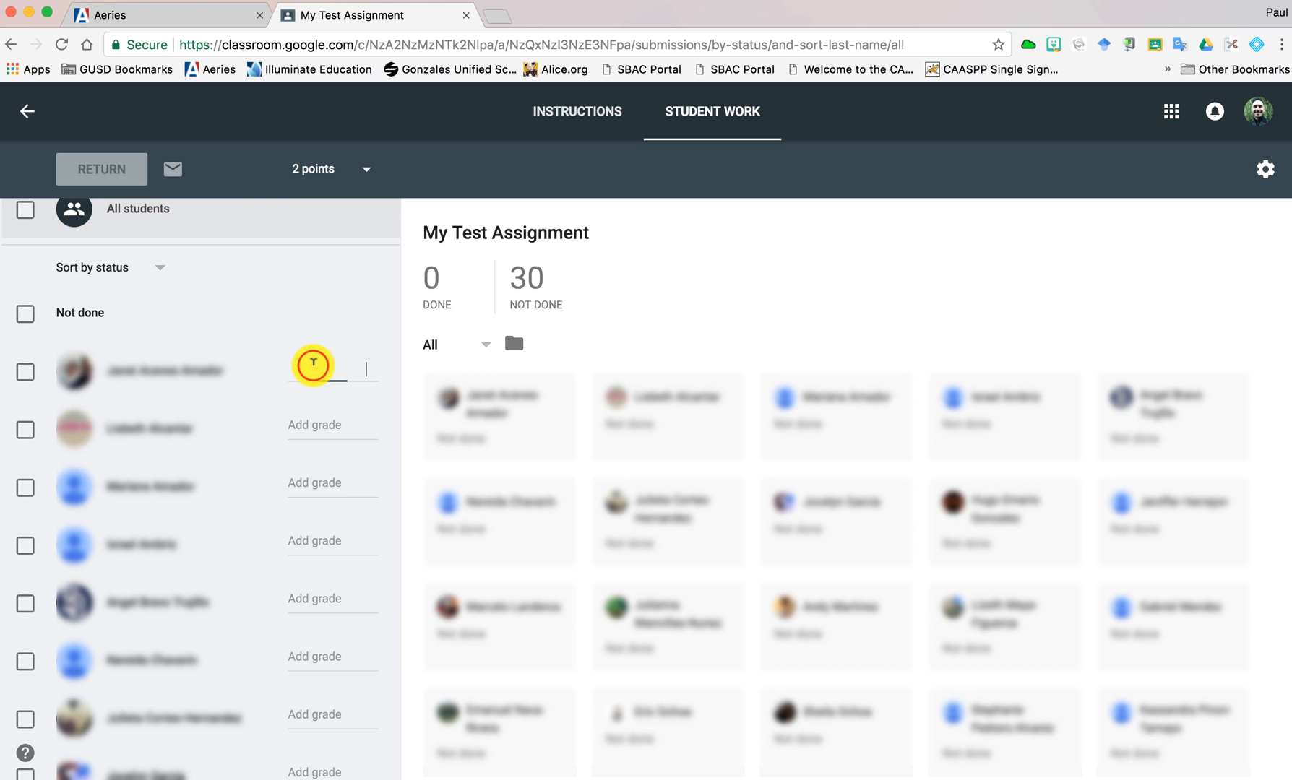
pyautogui.write('2')
pyautogui.press('Down')
pyautogui.write('1')
pyautogui.press('Down')
pyautogui.write('2')
pyautogui.press('Down')
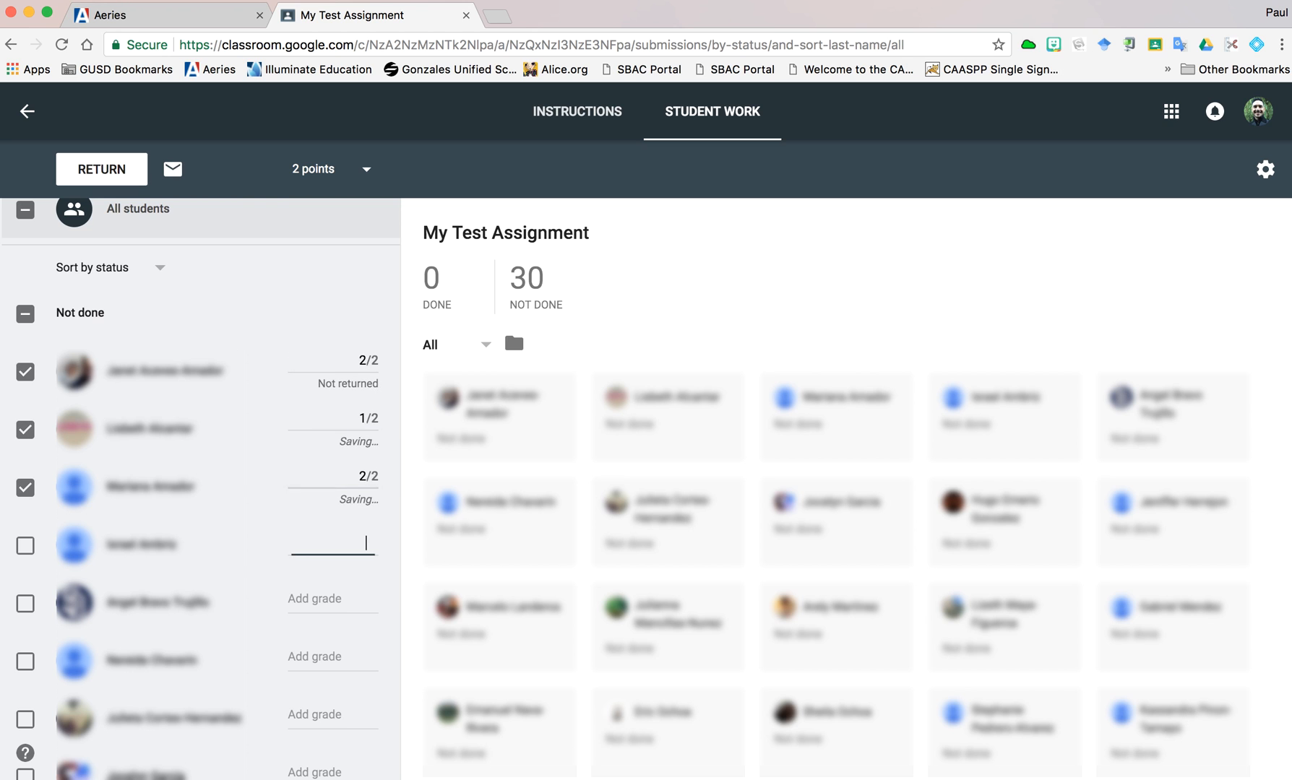
pyautogui.write('1')
pyautogui.press('Down')
pyautogui.write('0')
pyautogui.press('Down')
pyautogui.write('2')
pyautogui.press('Down')
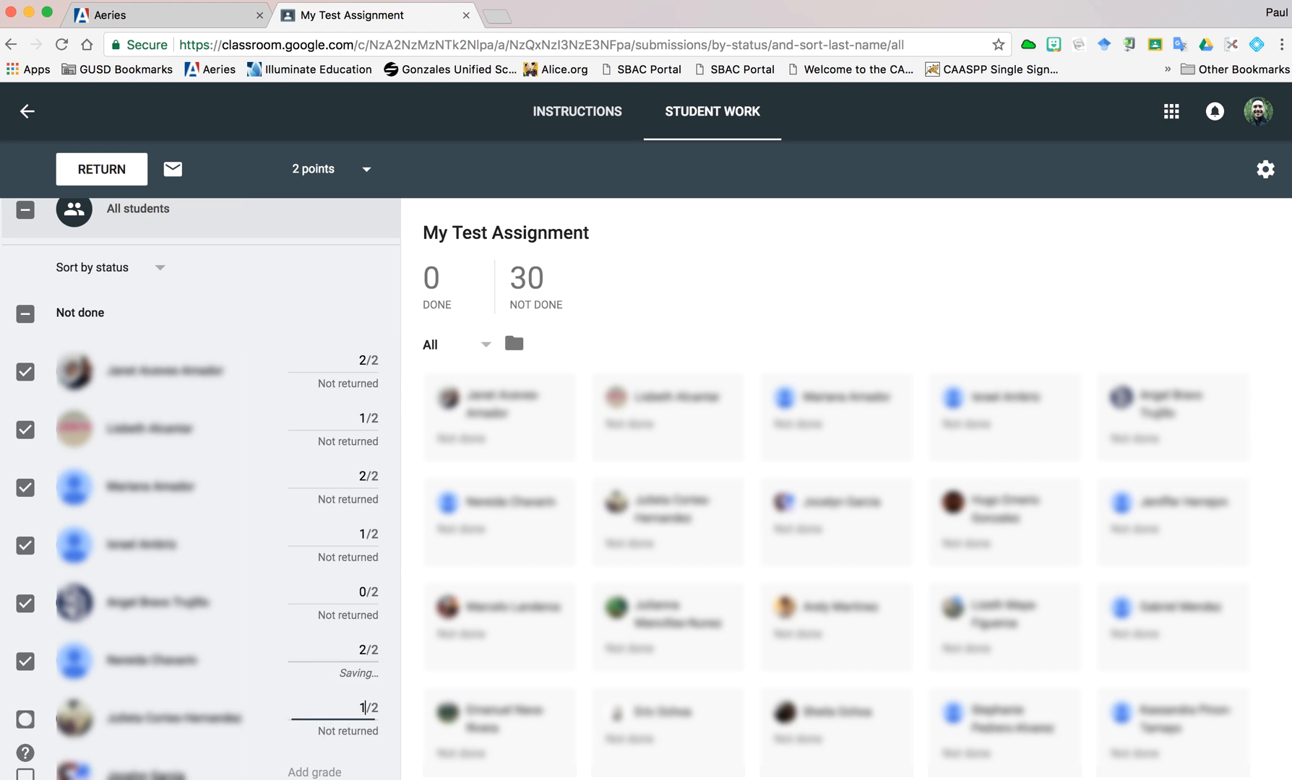
pyautogui.write('1')
pyautogui.press('Down')
pyautogui.write('0')
pyautogui.press('Down')
pyautogui.write('2')
pyautogui.press('Down')
pyautogui.write('1')
pyautogui.press('Down')
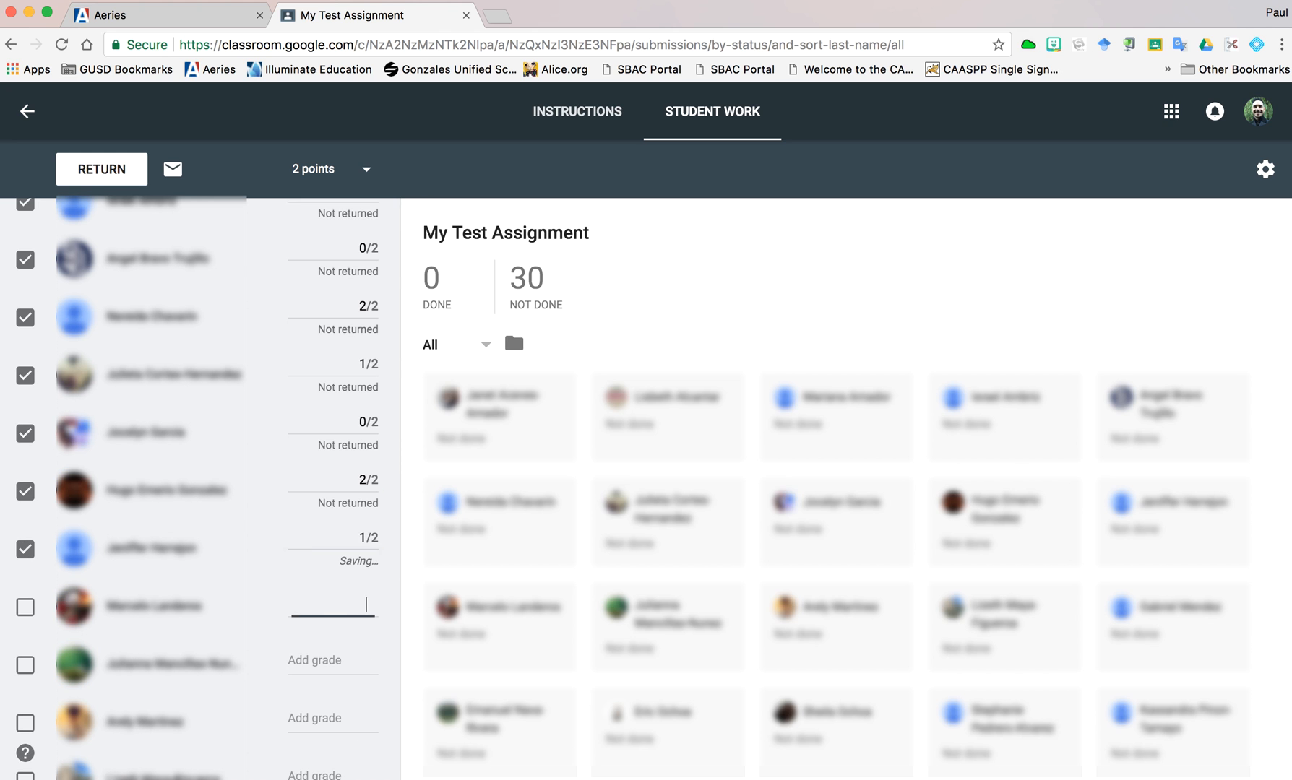
pyautogui.write('2')
pyautogui.press('Down')
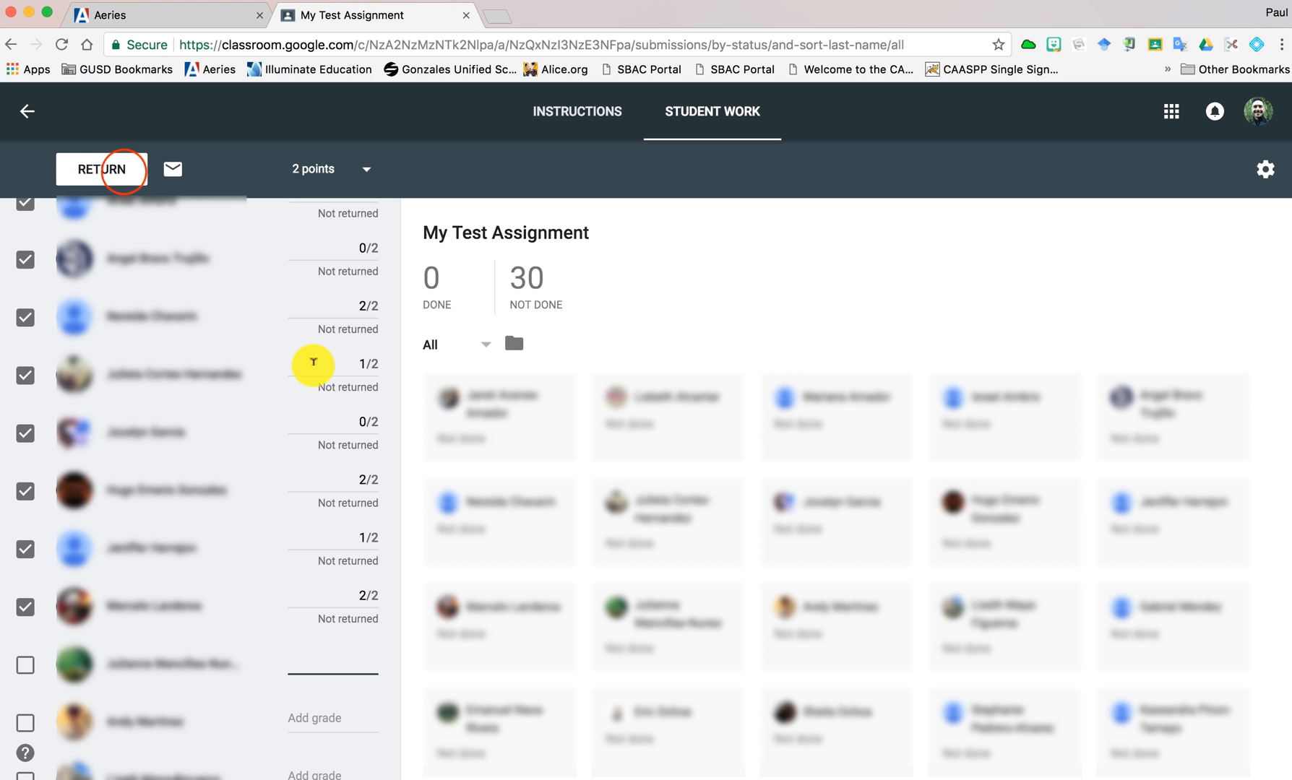
# - Return the graded work to the eleven selected students, including their unsubmitted assignments
pyautogui.click(127, 169)
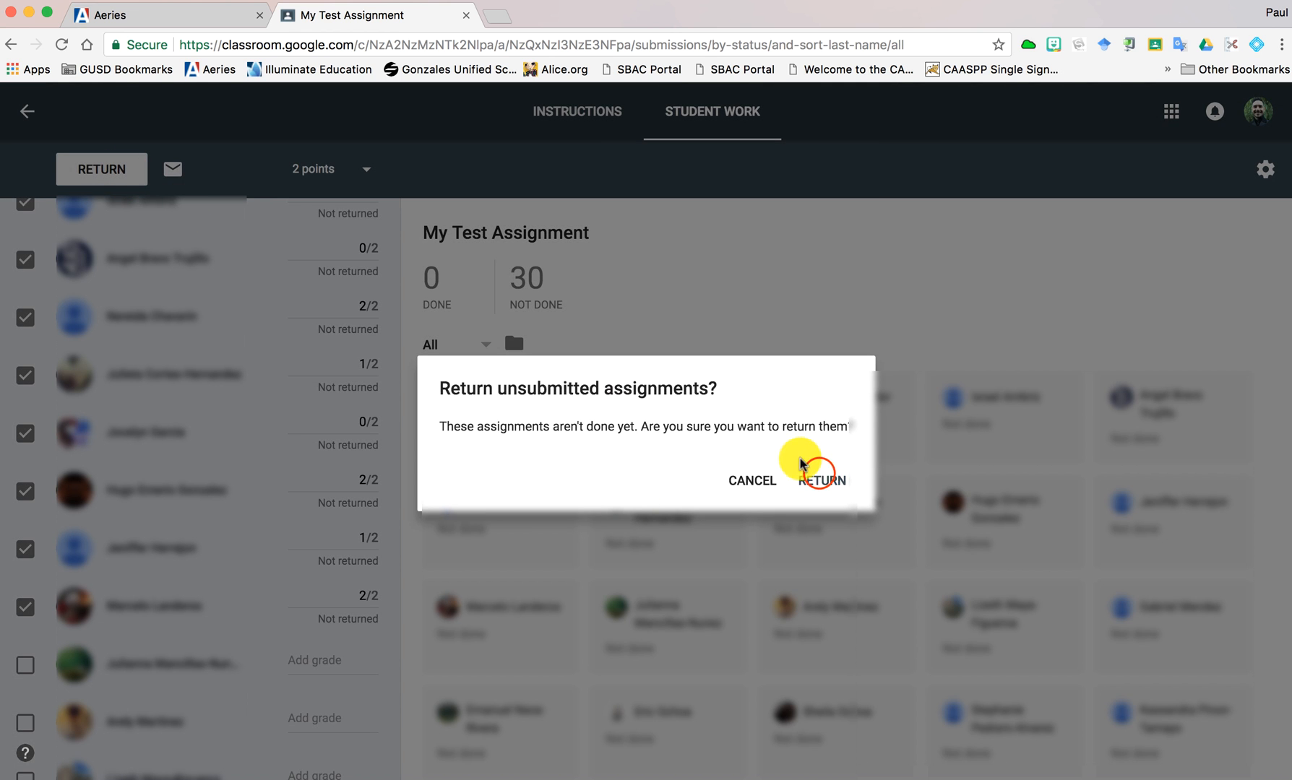
pyautogui.click(822, 481)
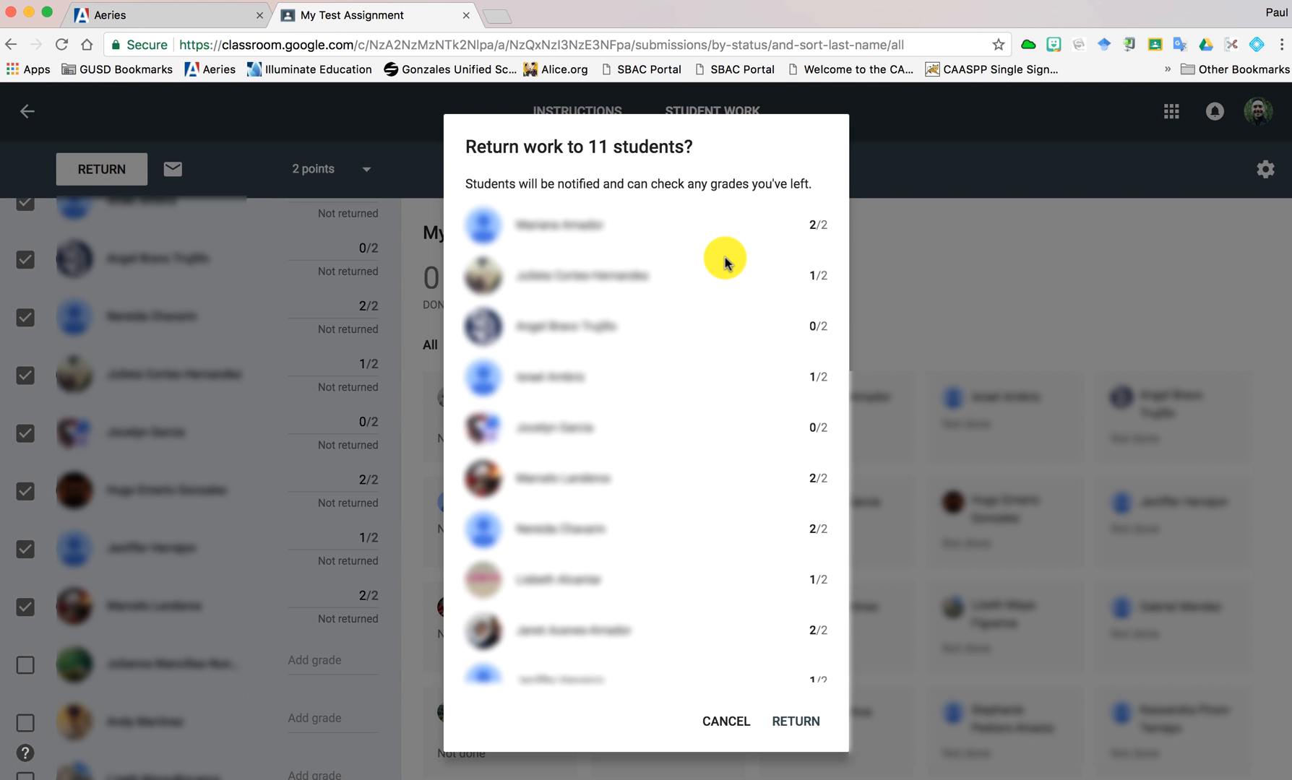
pyautogui.scroll(-3, 725, 257)
pyautogui.scroll(3, 725, 257)
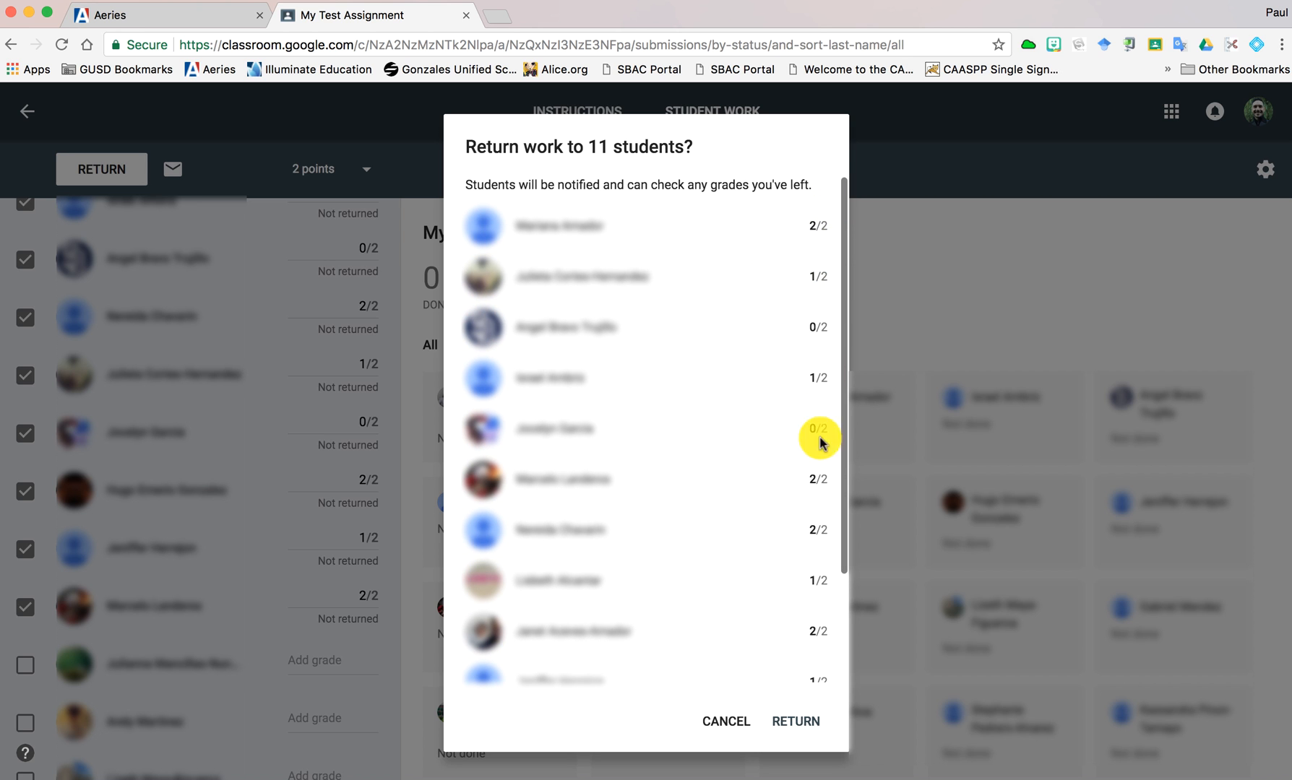
pyautogui.scroll(-4, 804, 640)
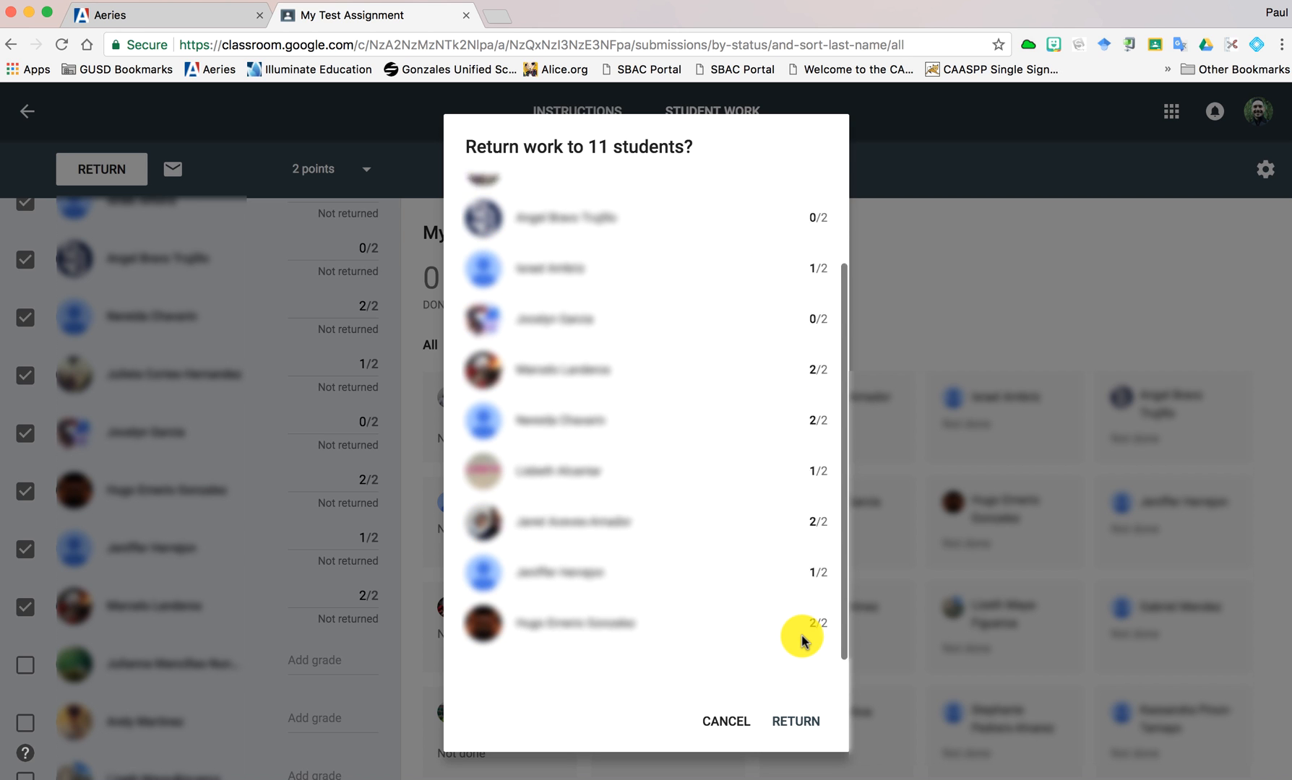
pyautogui.click(795, 722)
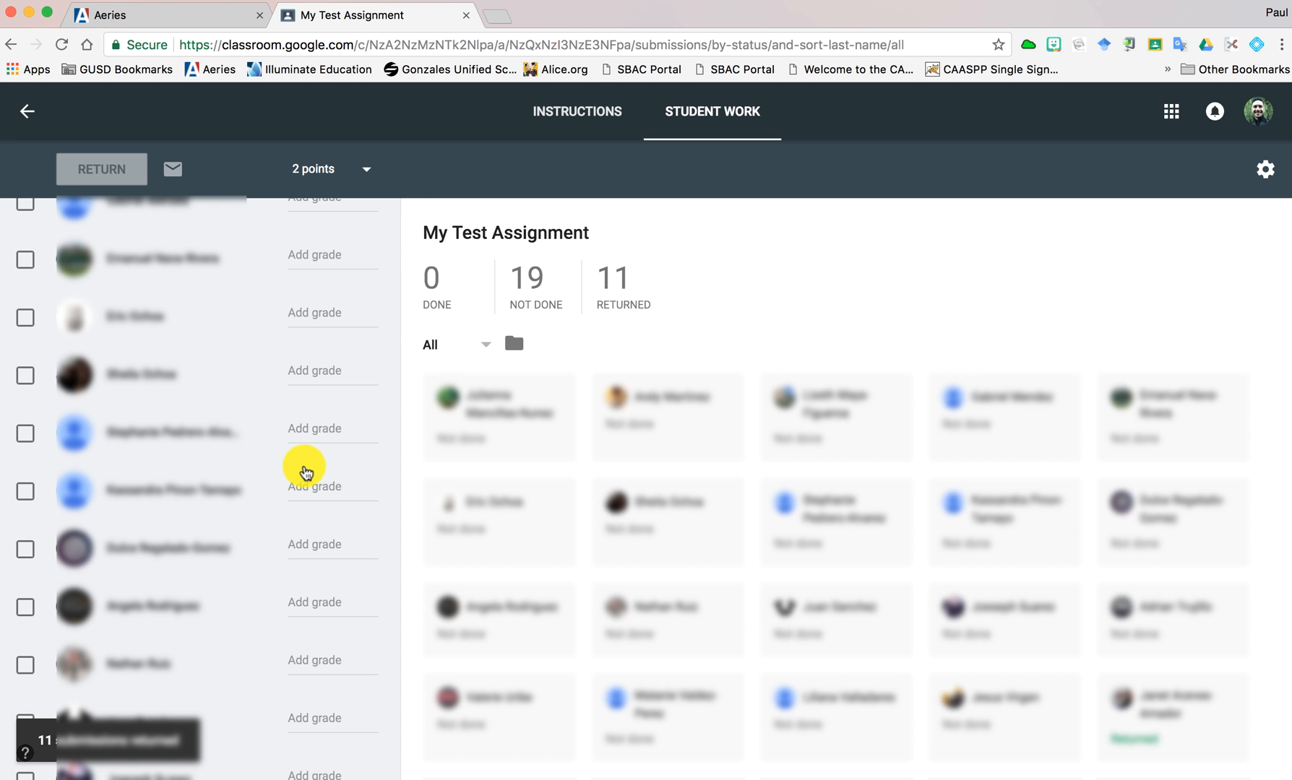
pyautogui.scroll(5, 306, 473)
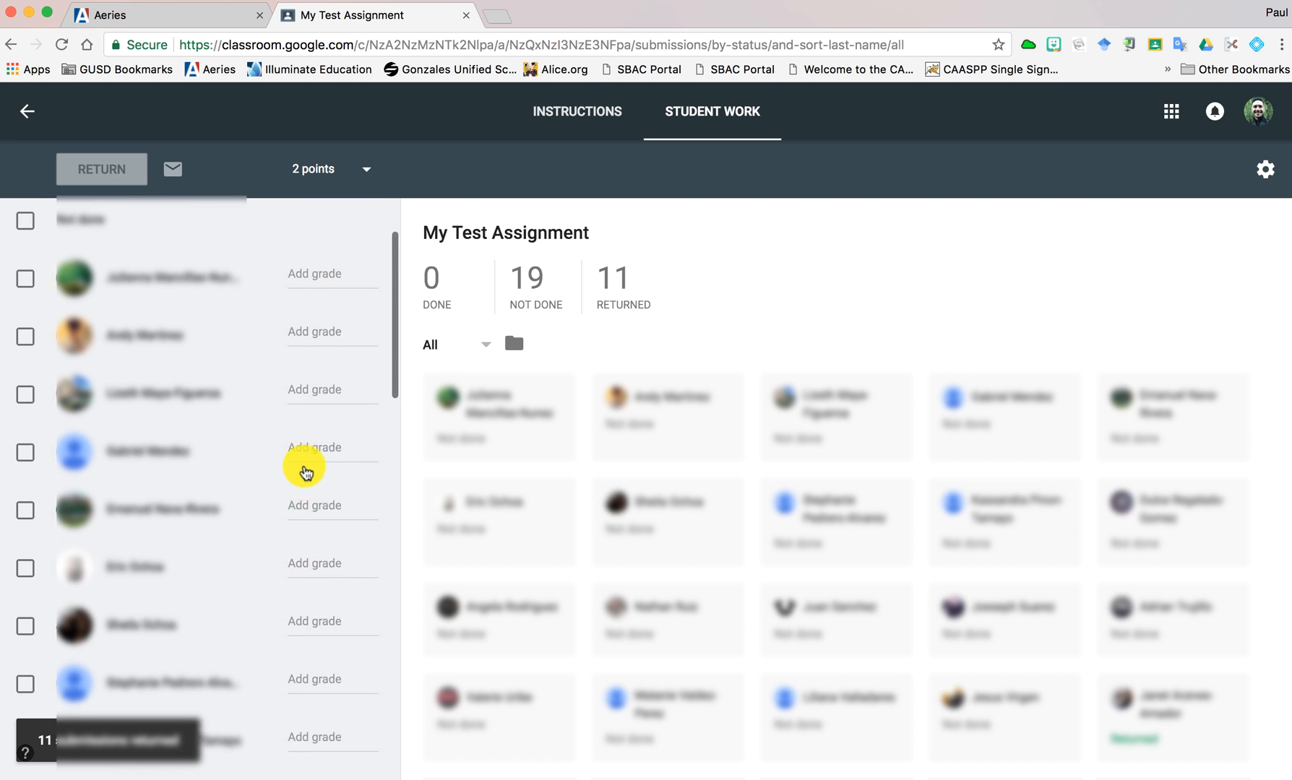
pyautogui.scroll(2, 306, 473)
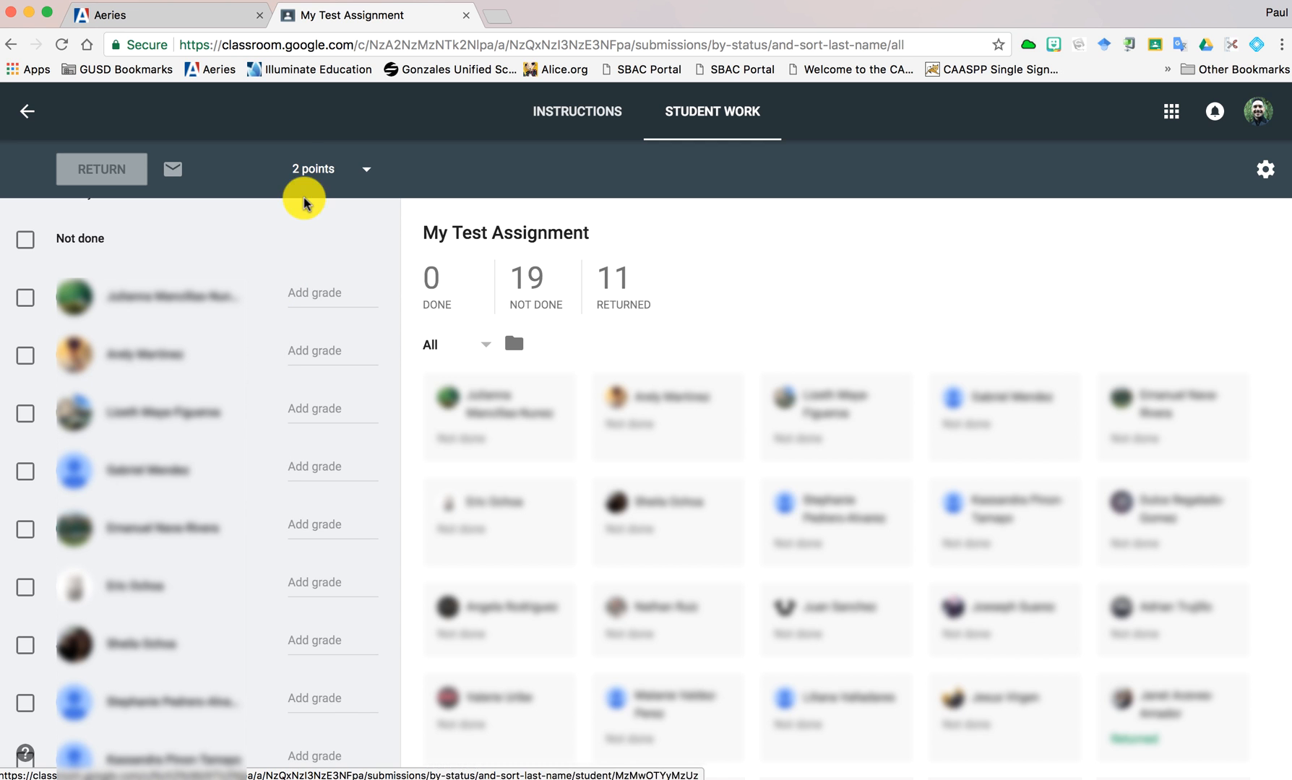
# - Switch to Aeries, open the Period 1 - 8th Grade gradebook and start a new assignment
pyautogui.click(129, 18)
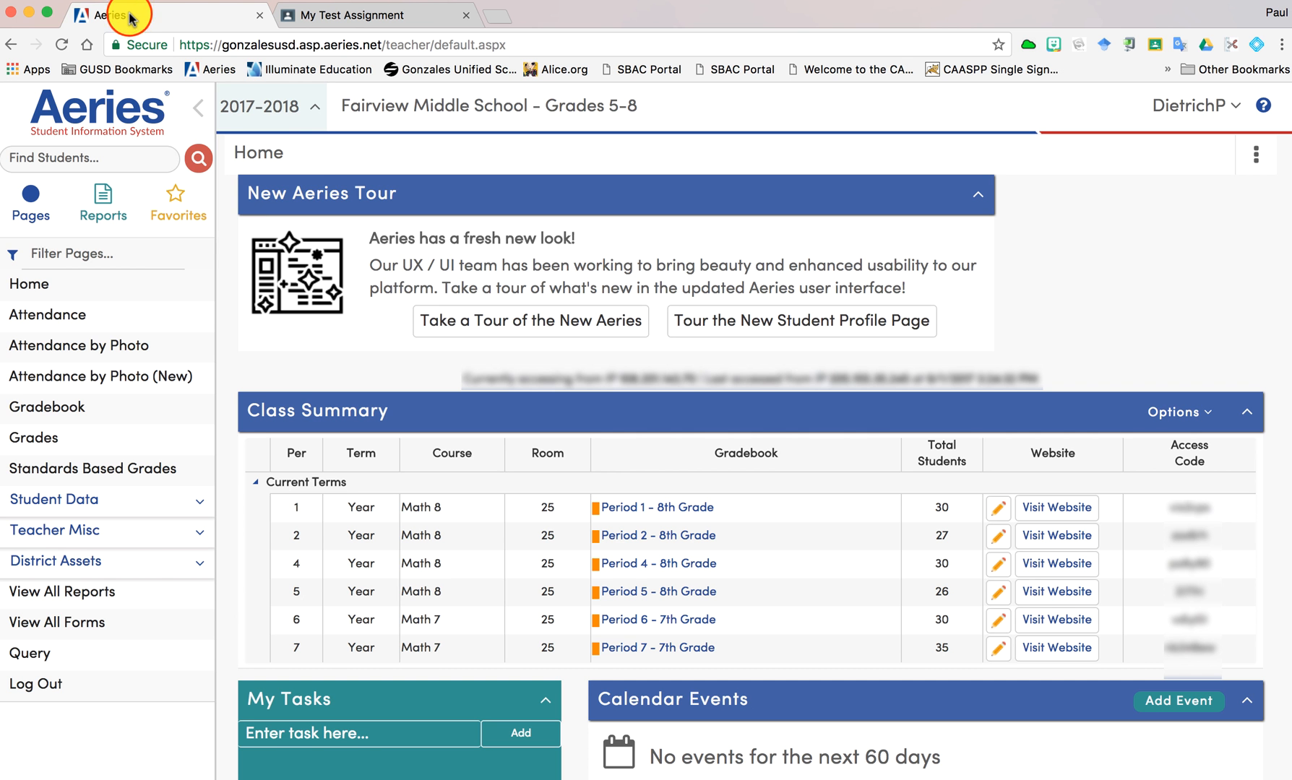
pyautogui.click(649, 510)
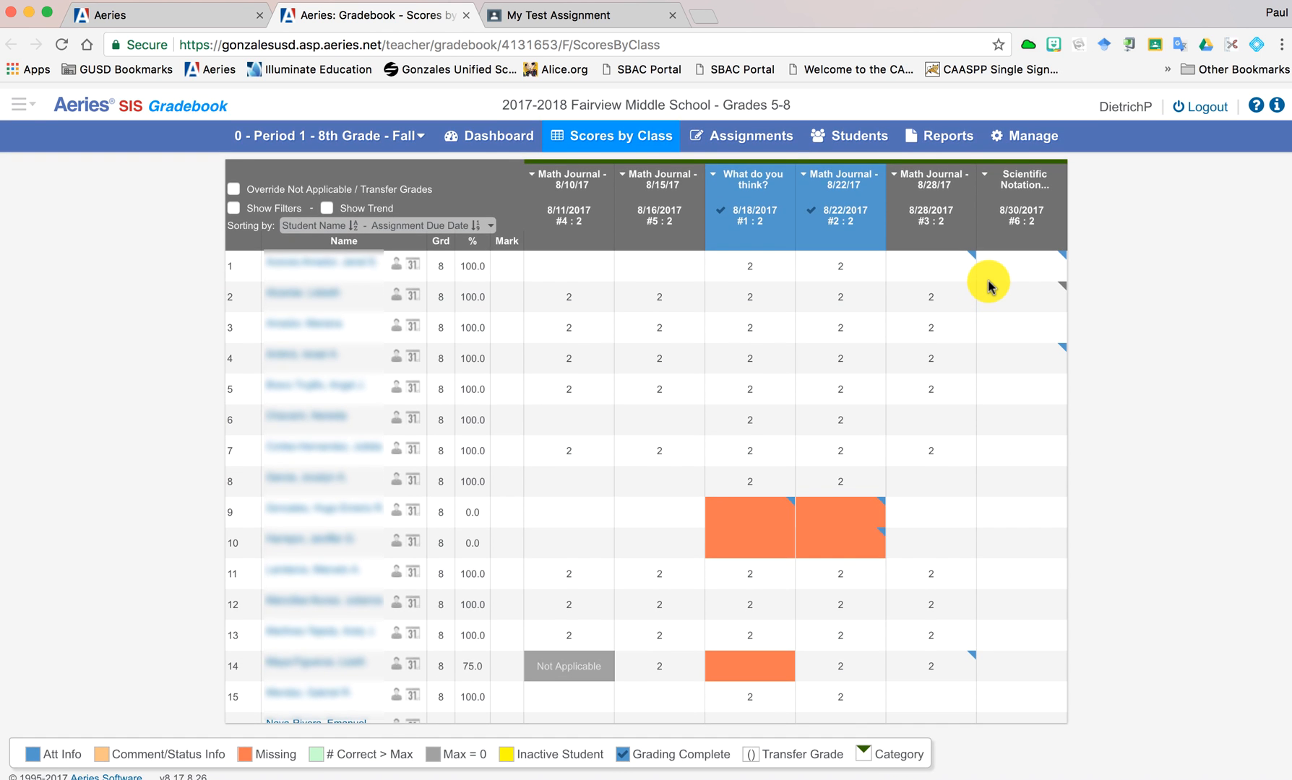
pyautogui.click(727, 127)
pyautogui.click(716, 192)
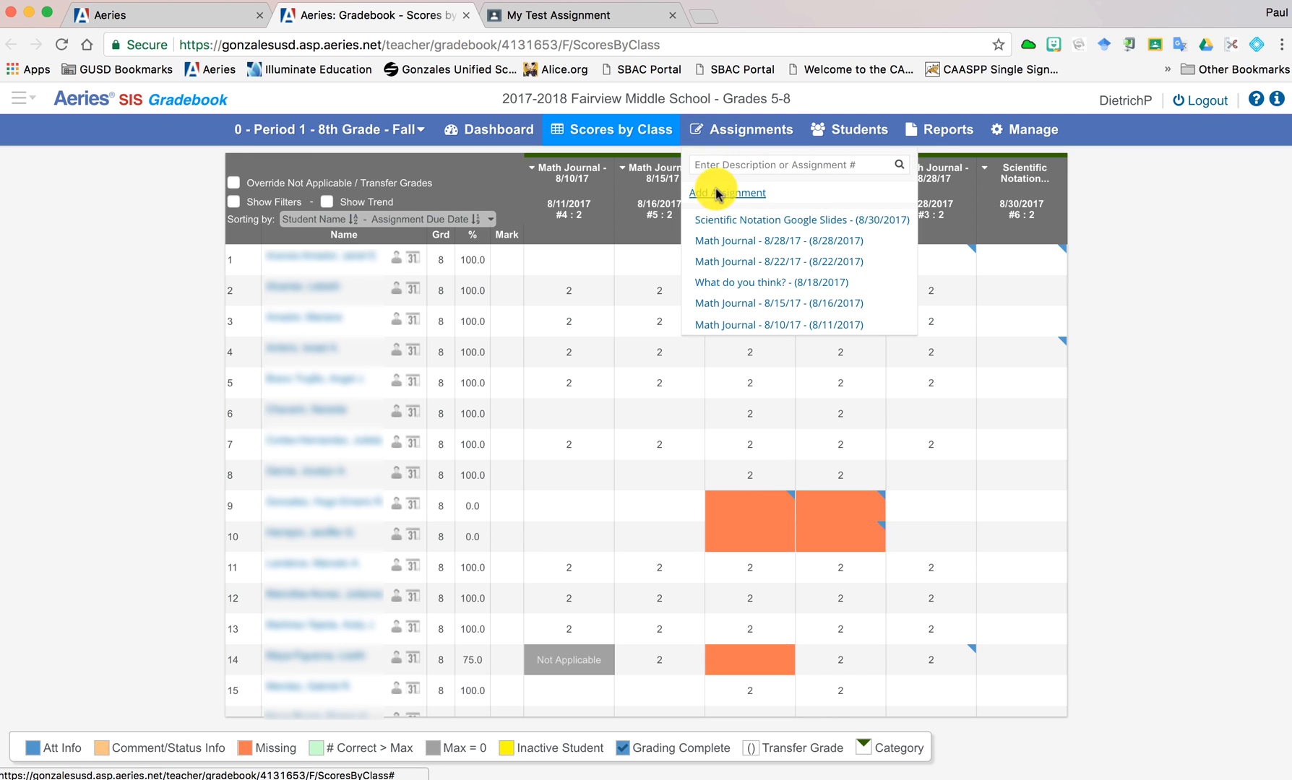
# - Name the gradebook assignment "My Test Assignment", set number correct possible and points possible to 2, and save it
pyautogui.click(562, 242)
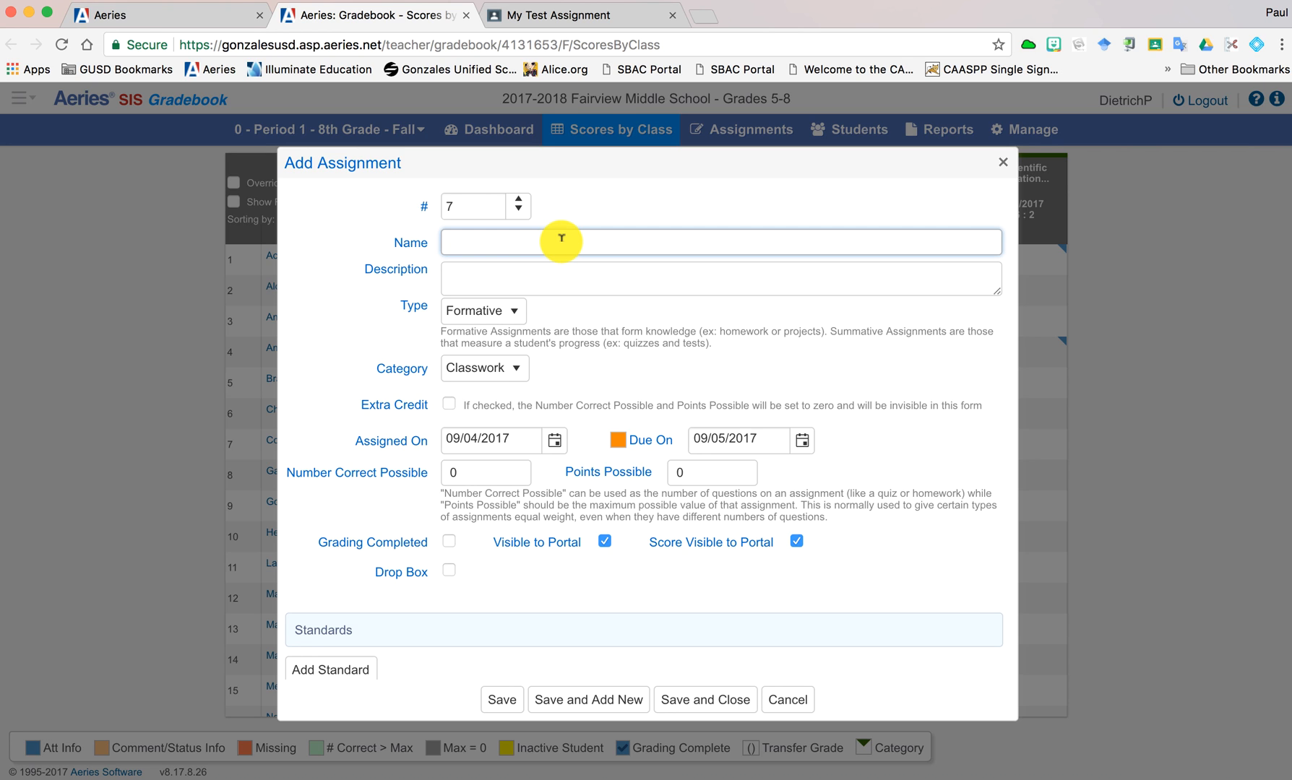
pyautogui.write('My Test Assignment')
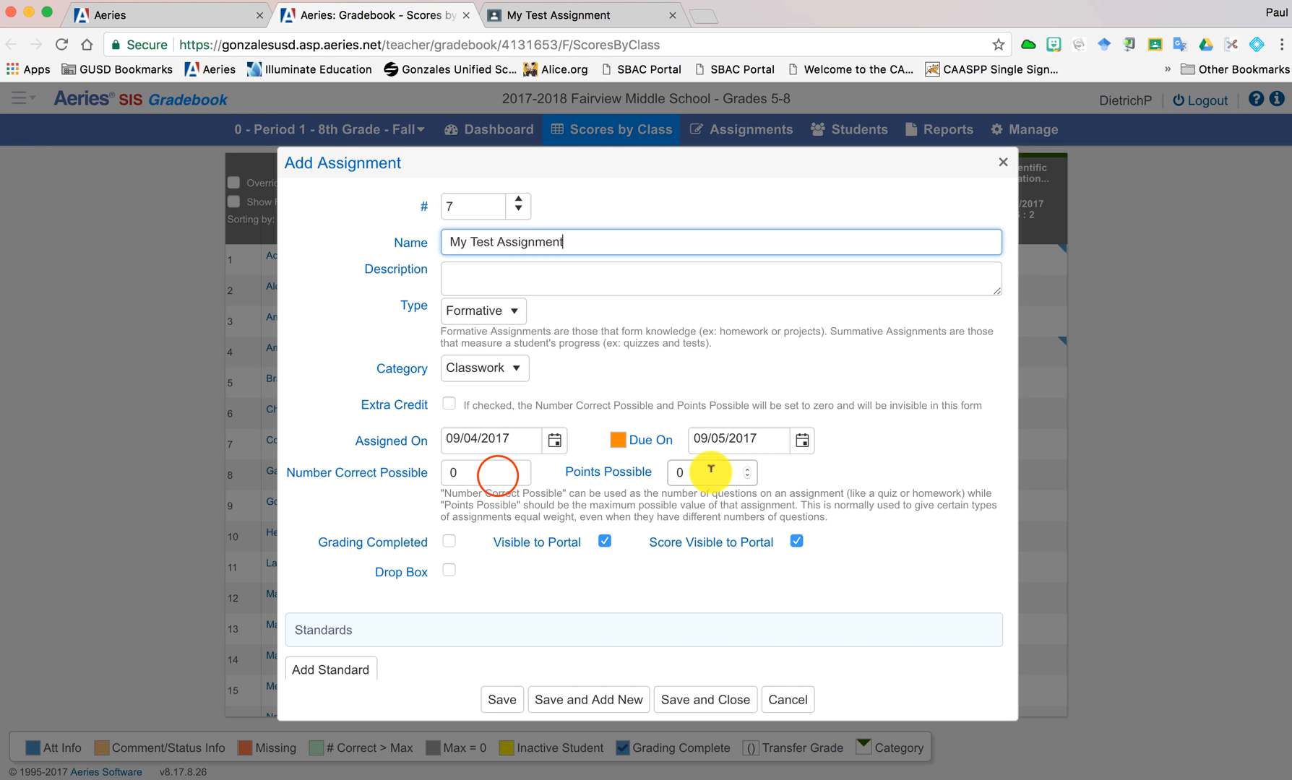
pyautogui.click(498, 472)
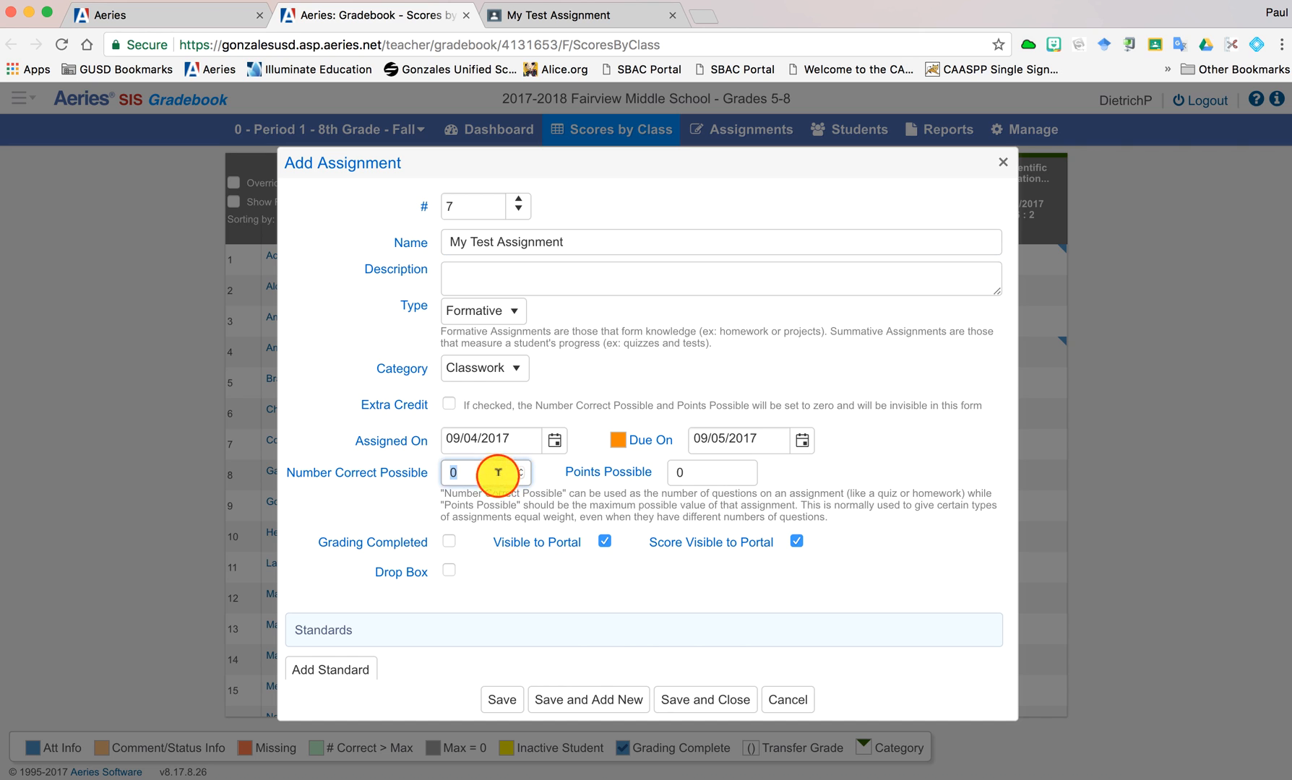
pyautogui.write('2')
pyautogui.click(538, 498)
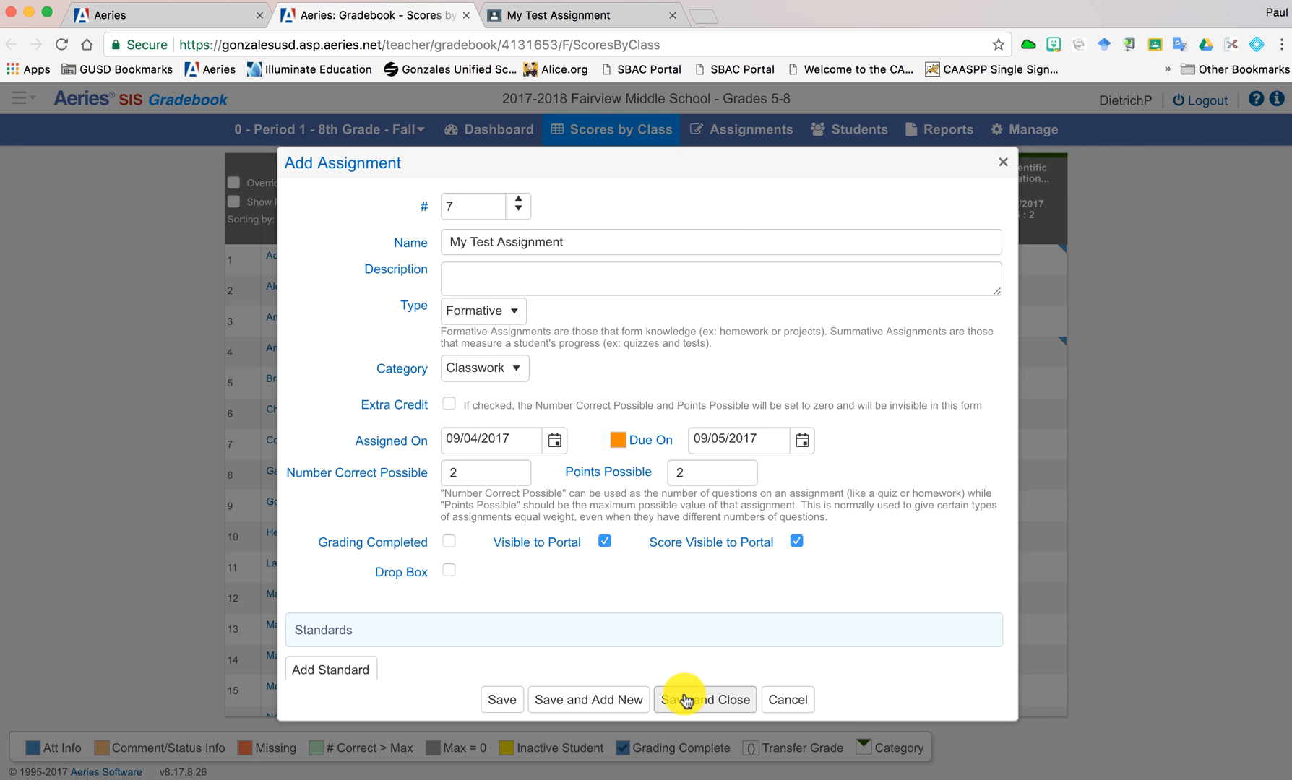
pyautogui.click(722, 701)
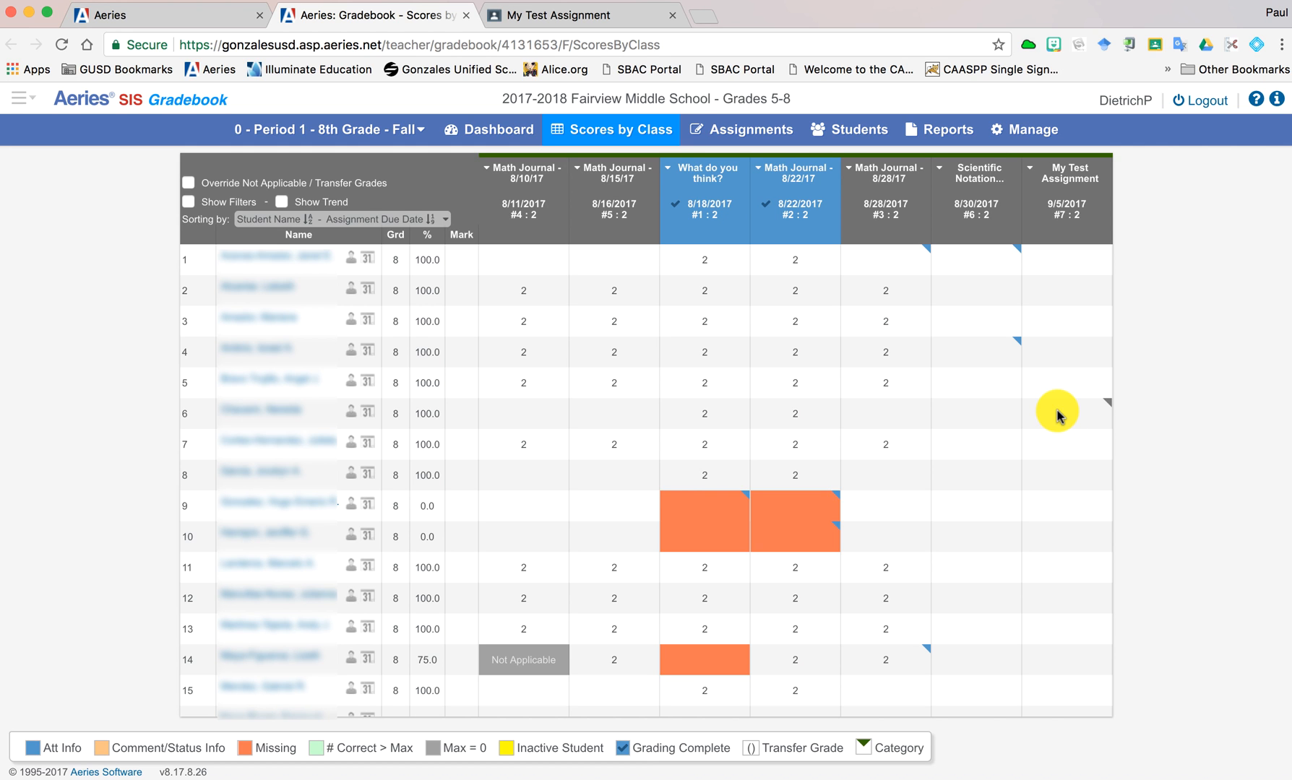
# - Open score entry for My Test Assignment from the class scores and expand its additional options
pyautogui.click(1030, 169)
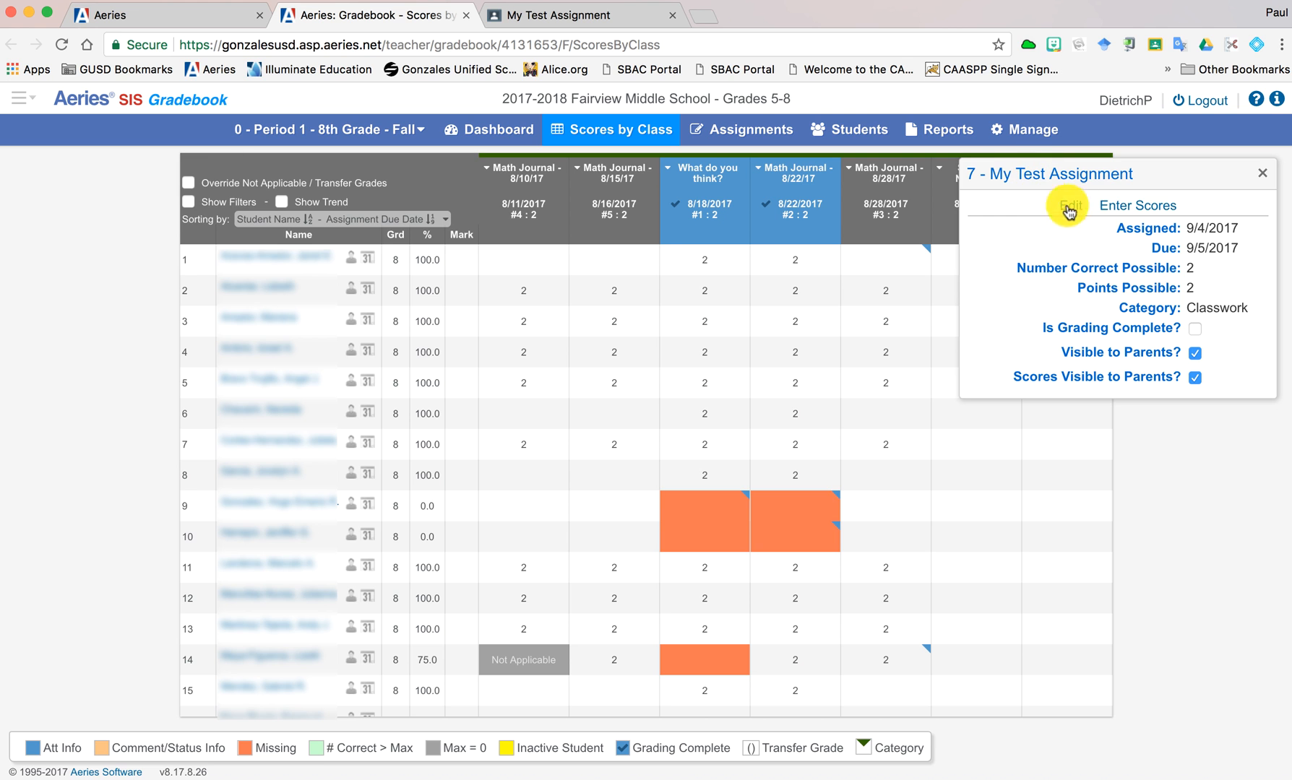
pyautogui.click(1126, 210)
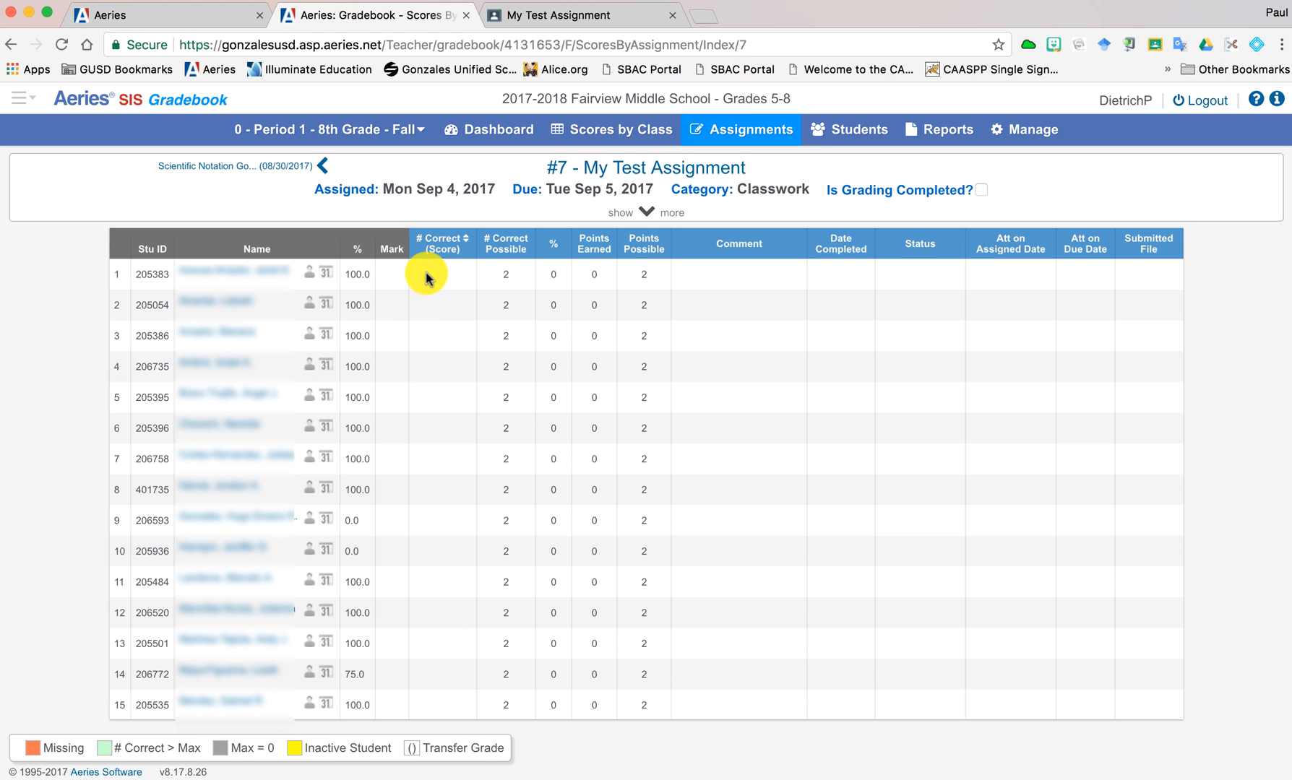
pyautogui.click(649, 213)
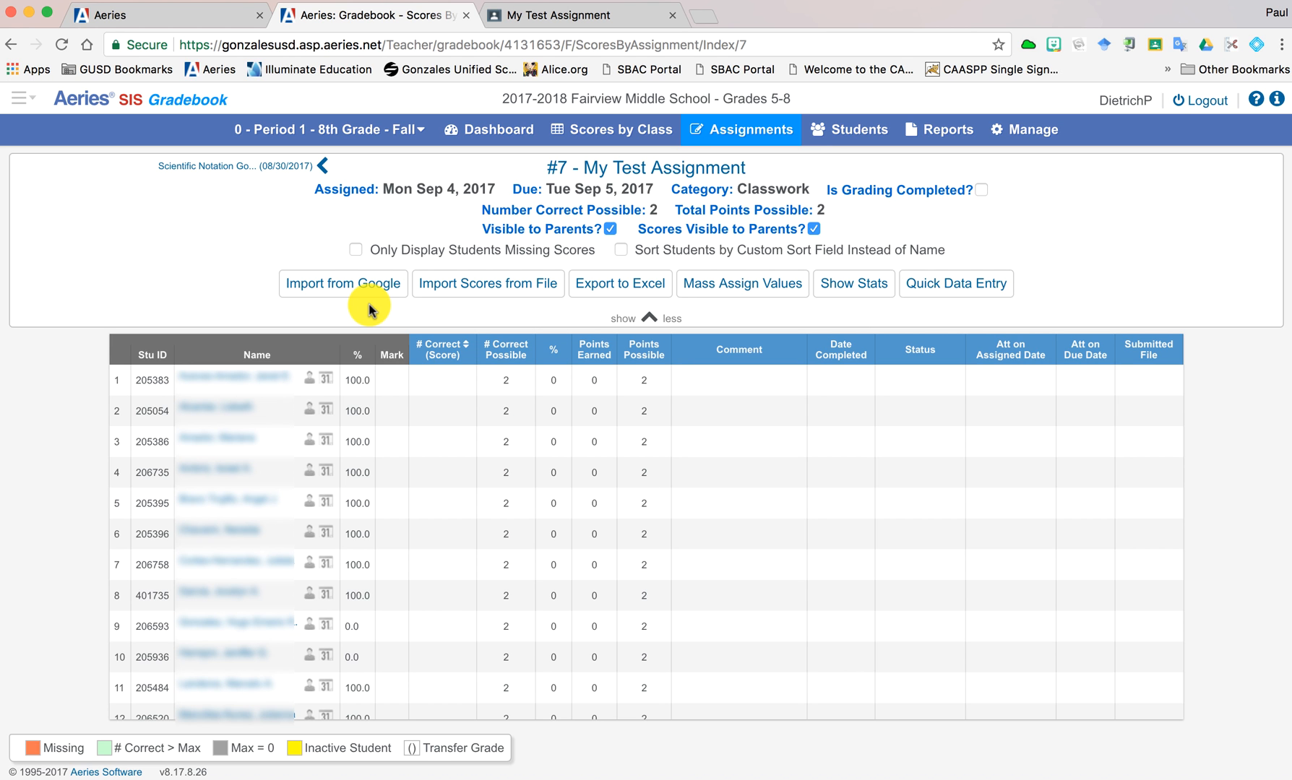
# - Import the Google scores for My Test Assignment from the Math - Period 1 classroom and dismiss the import report
pyautogui.click(341, 284)
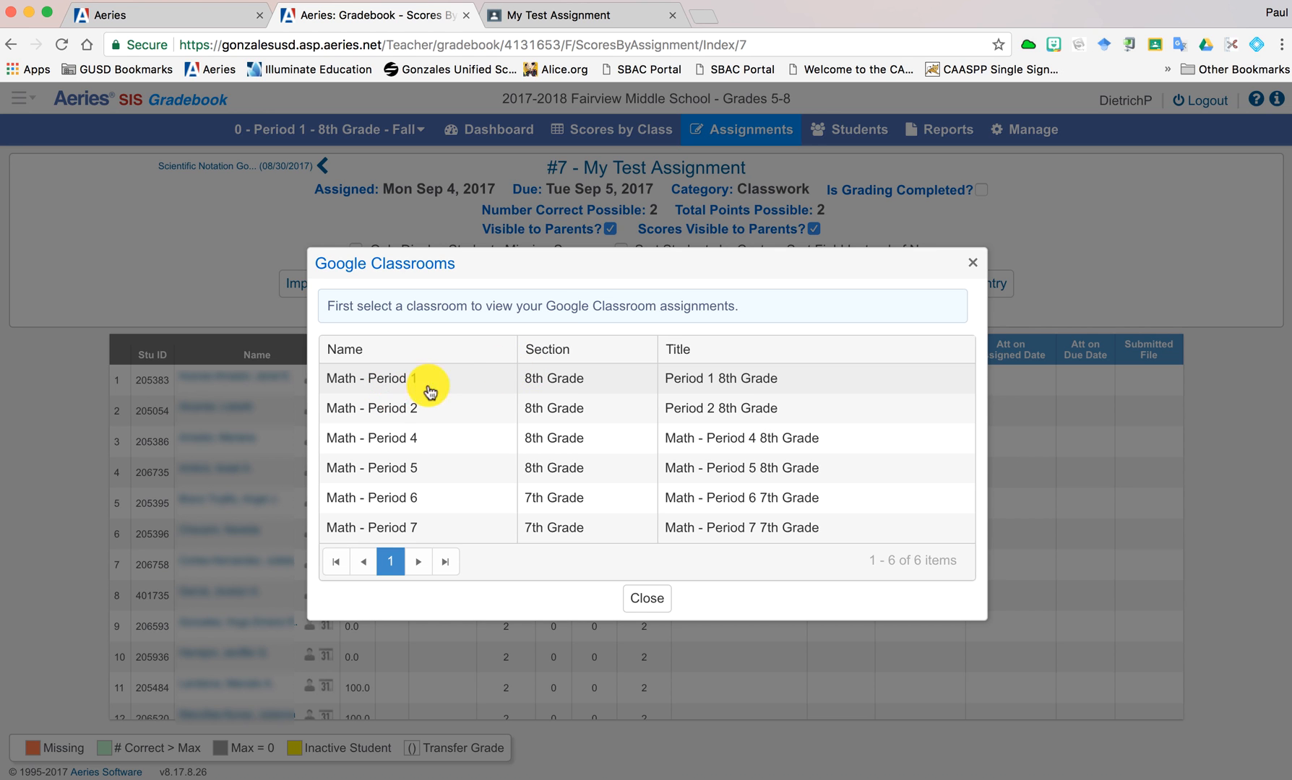
pyautogui.click(409, 378)
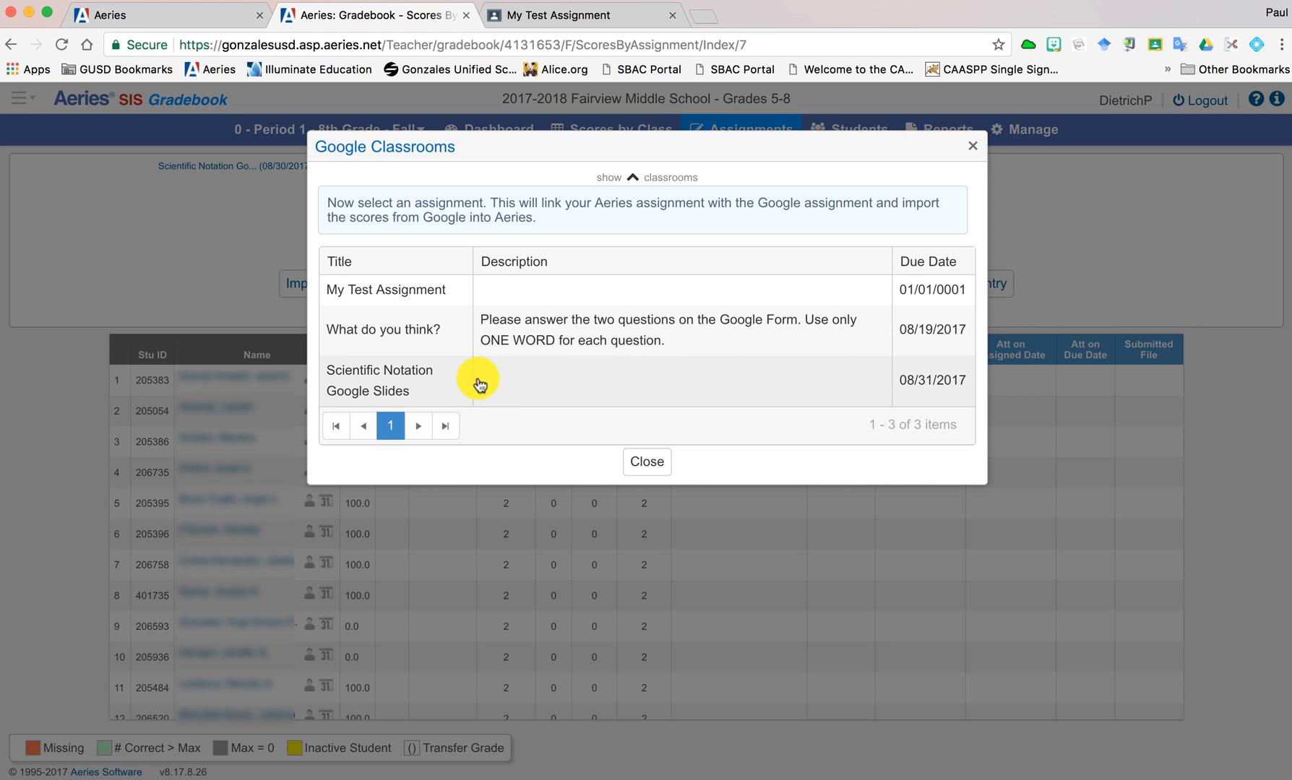
pyautogui.click(492, 291)
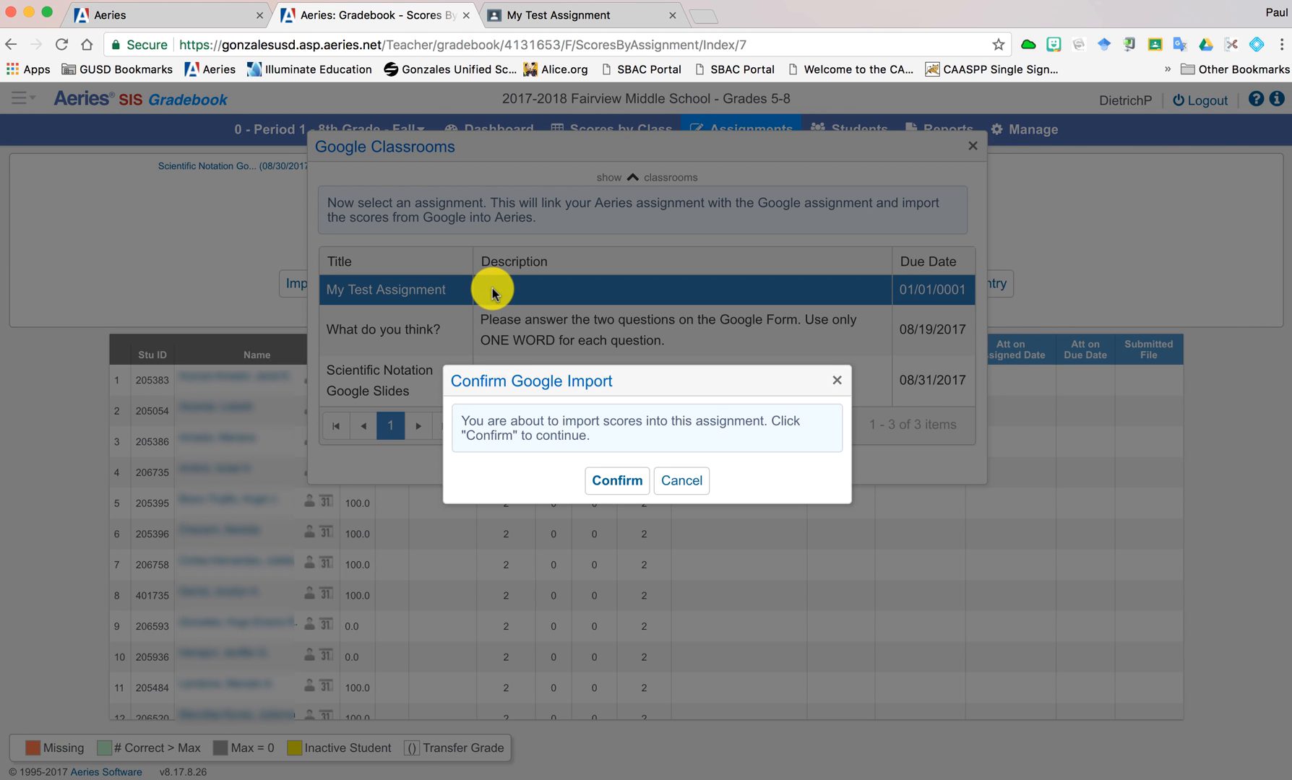
pyautogui.click(609, 483)
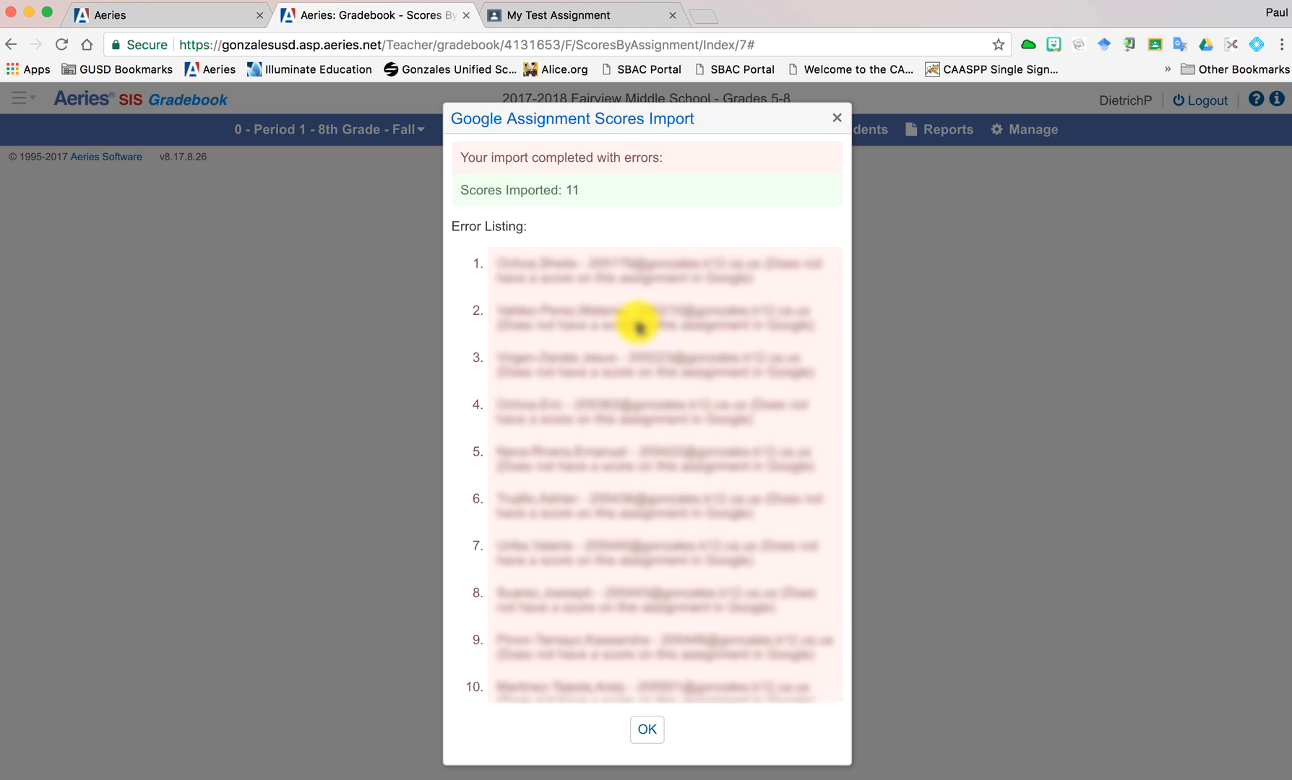
pyautogui.click(649, 734)
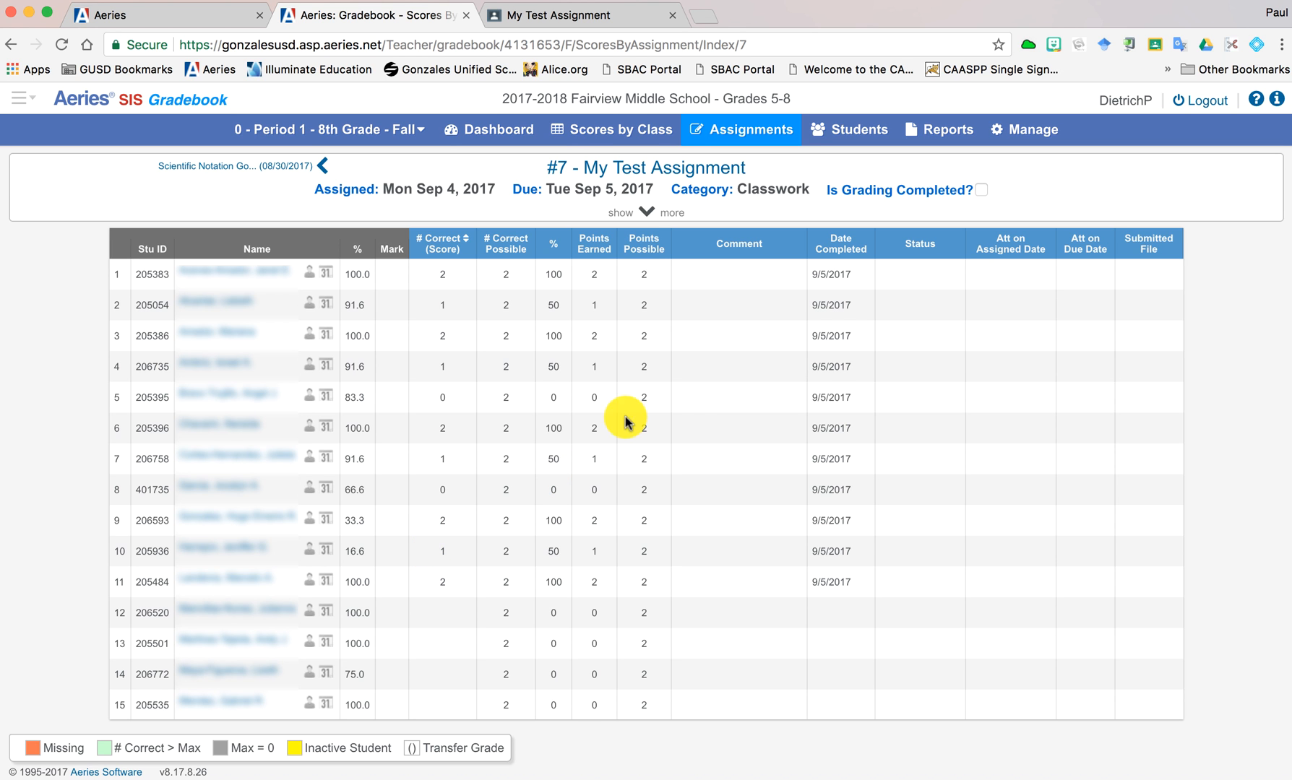
# - Review the My Test Assignment scores for all students in the class-wide scores view
pyautogui.click(606, 133)
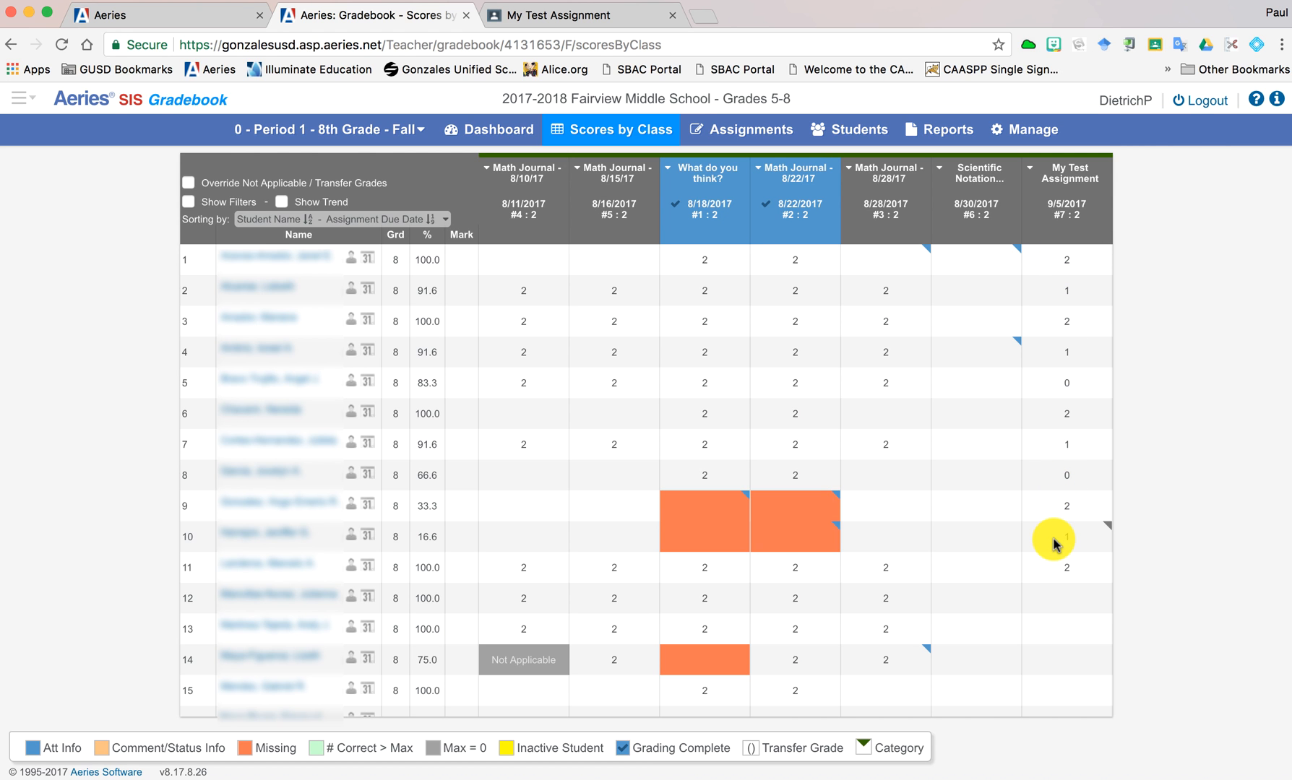
pyautogui.scroll(-5, 1055, 539)
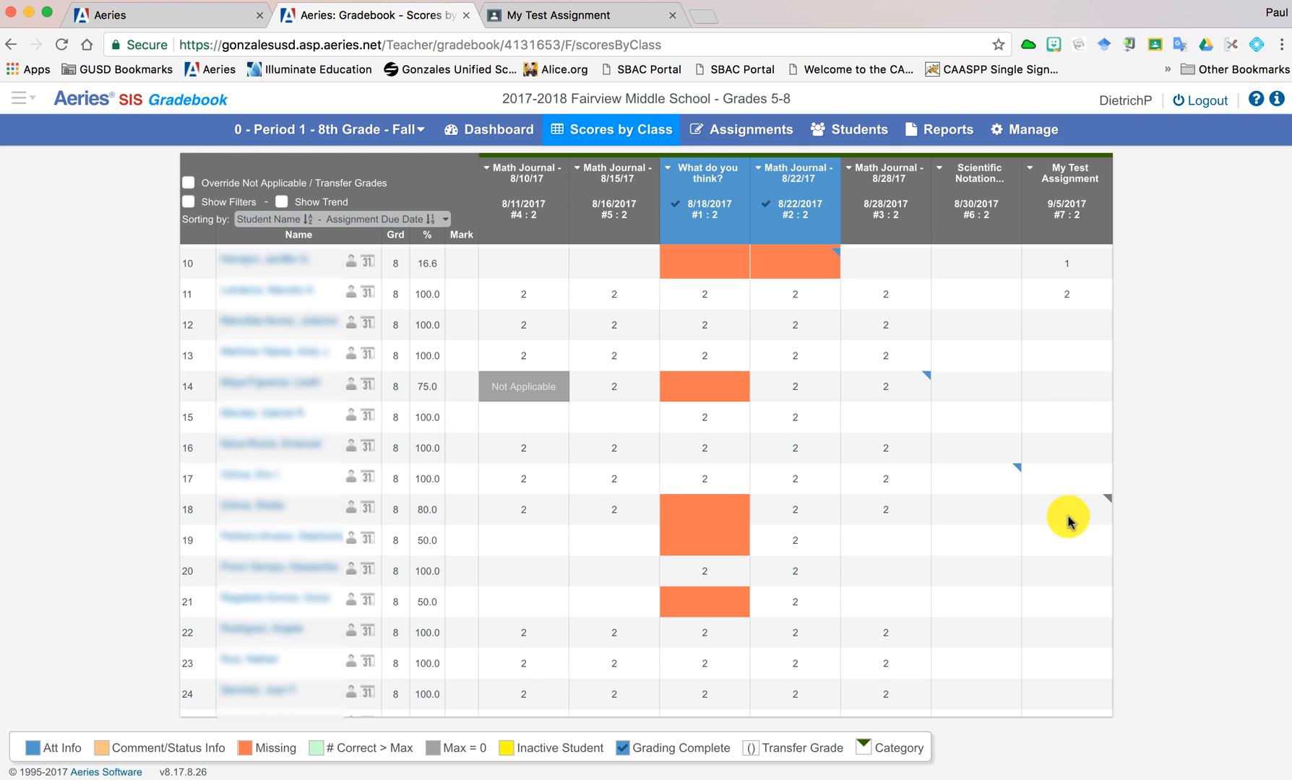
pyautogui.scroll(-4, 1070, 519)
pyautogui.scroll(3, 1070, 519)
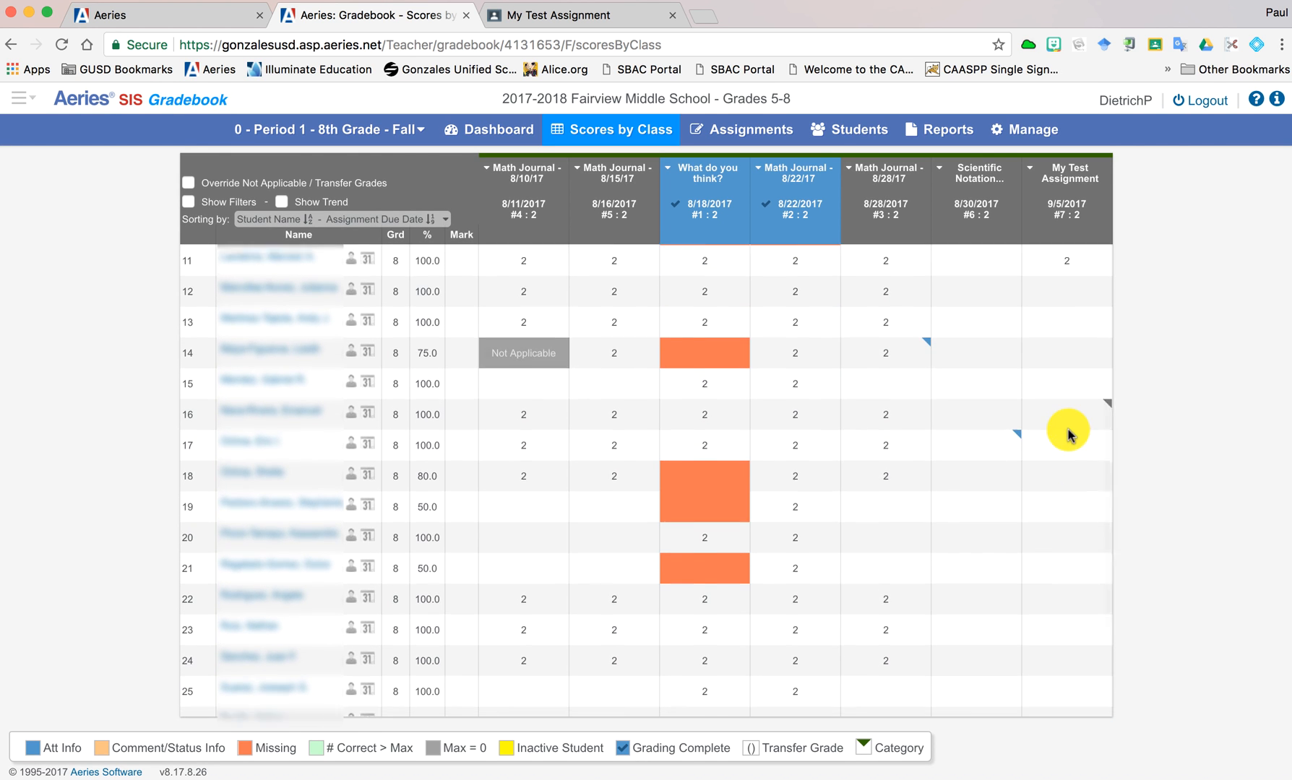
pyautogui.scroll(-2, 1069, 434)
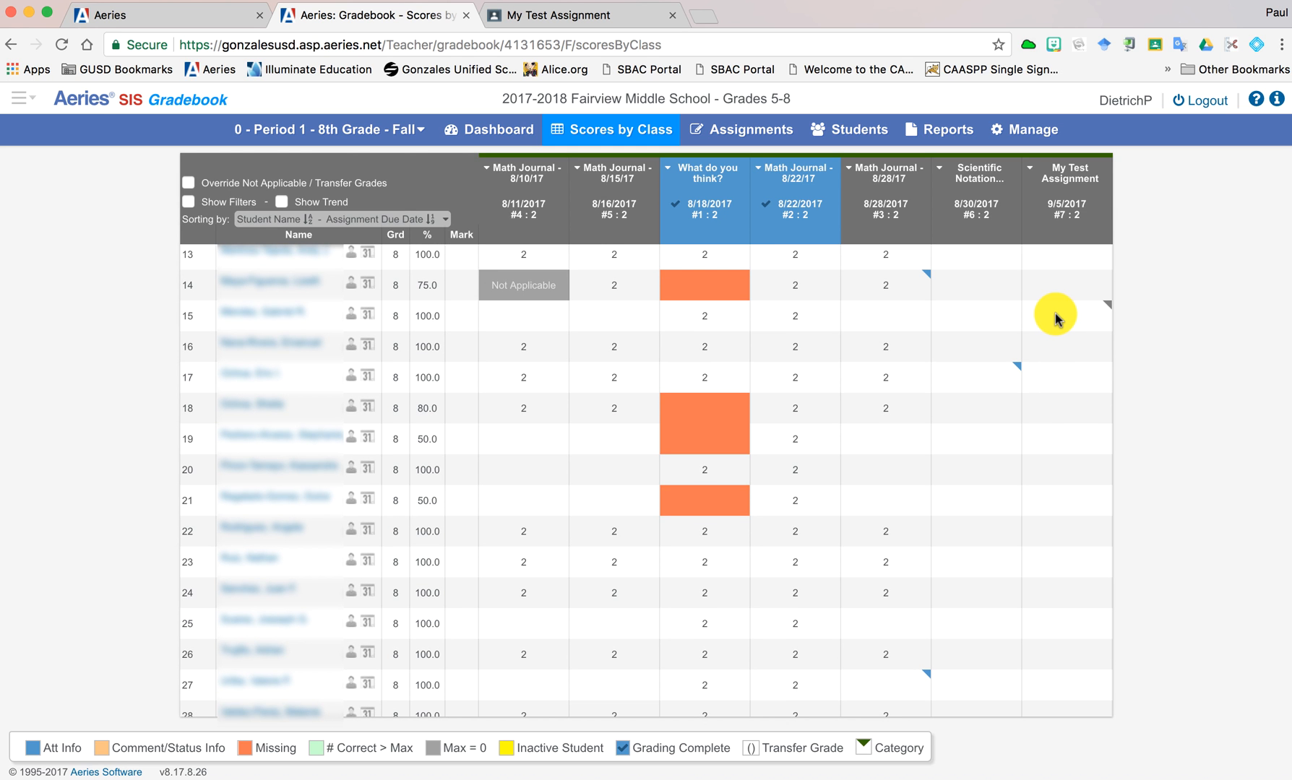
pyautogui.scroll(5, 1055, 316)
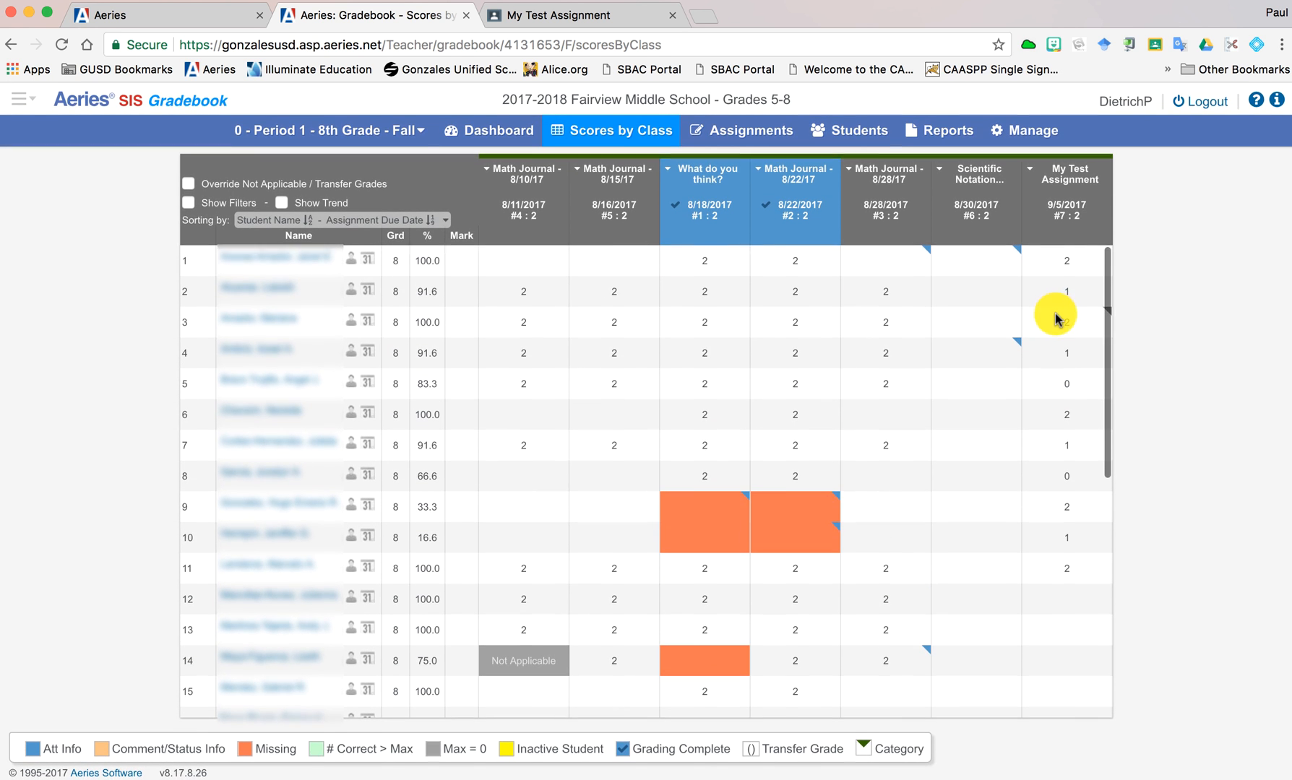